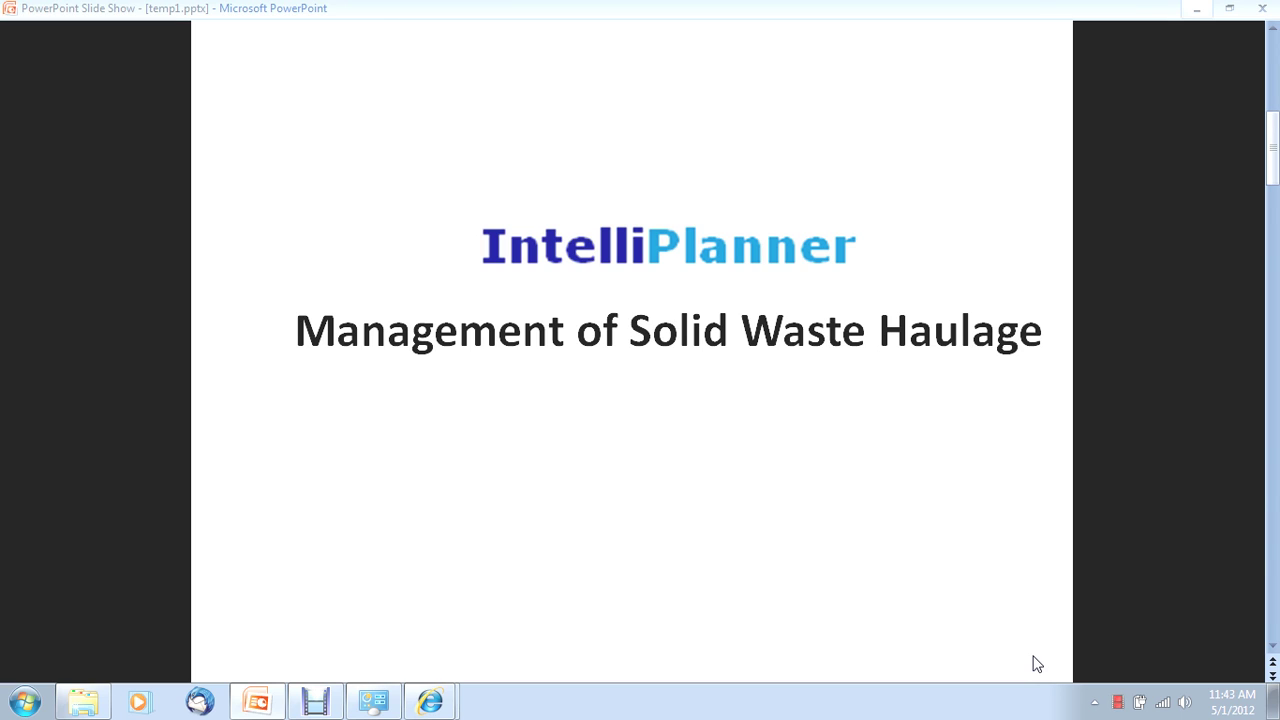
pyautogui.click(1037, 665)
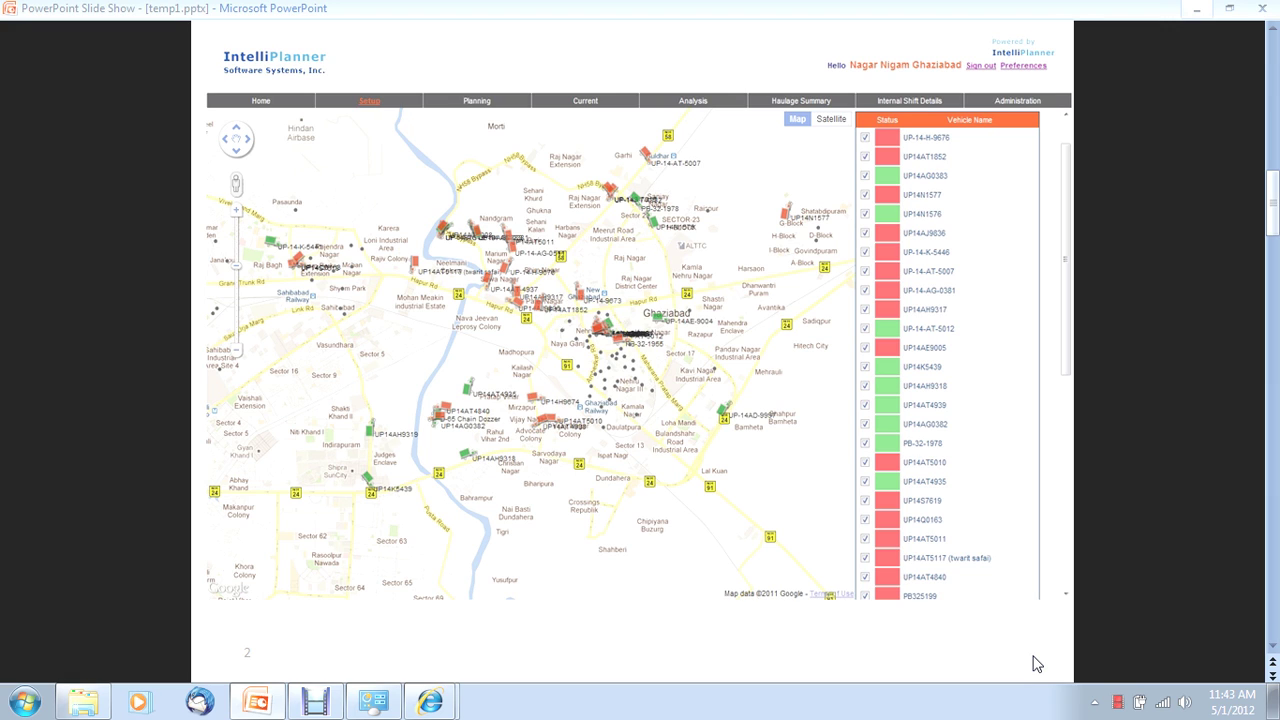
pyautogui.click(1037, 664)
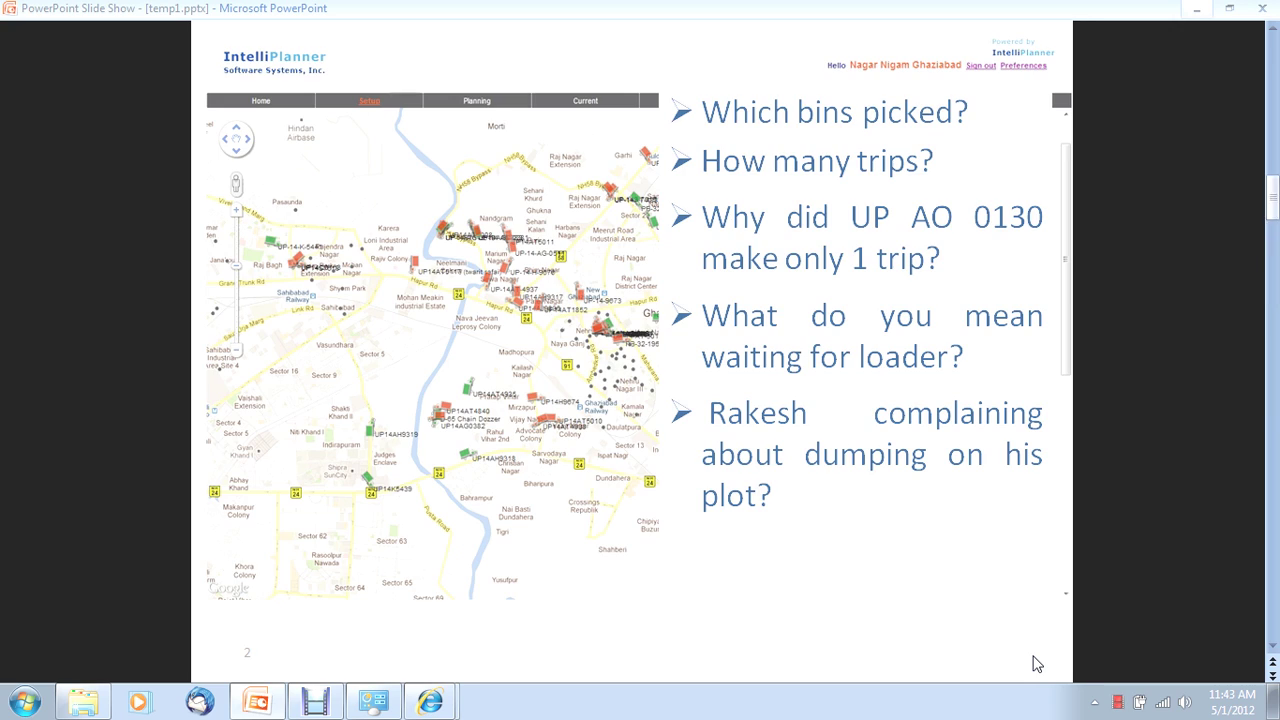
pyautogui.press('Right')
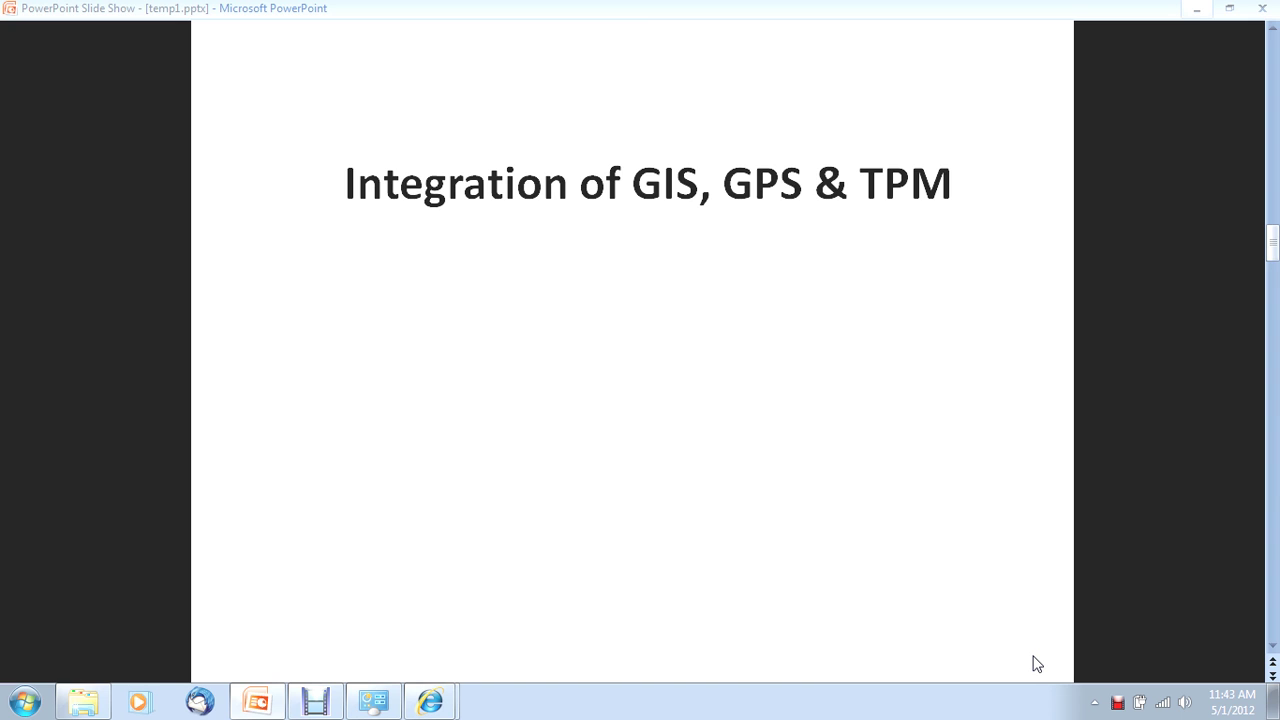
pyautogui.click(1037, 664)
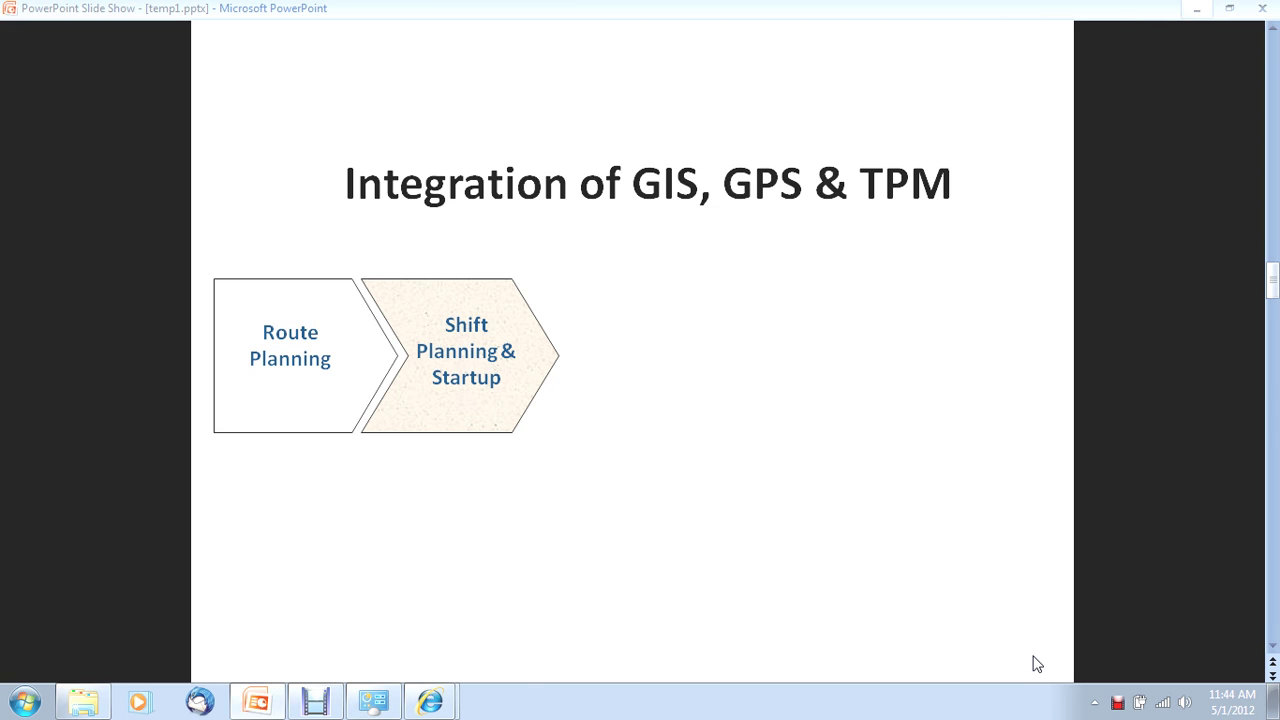
pyautogui.click(1037, 664)
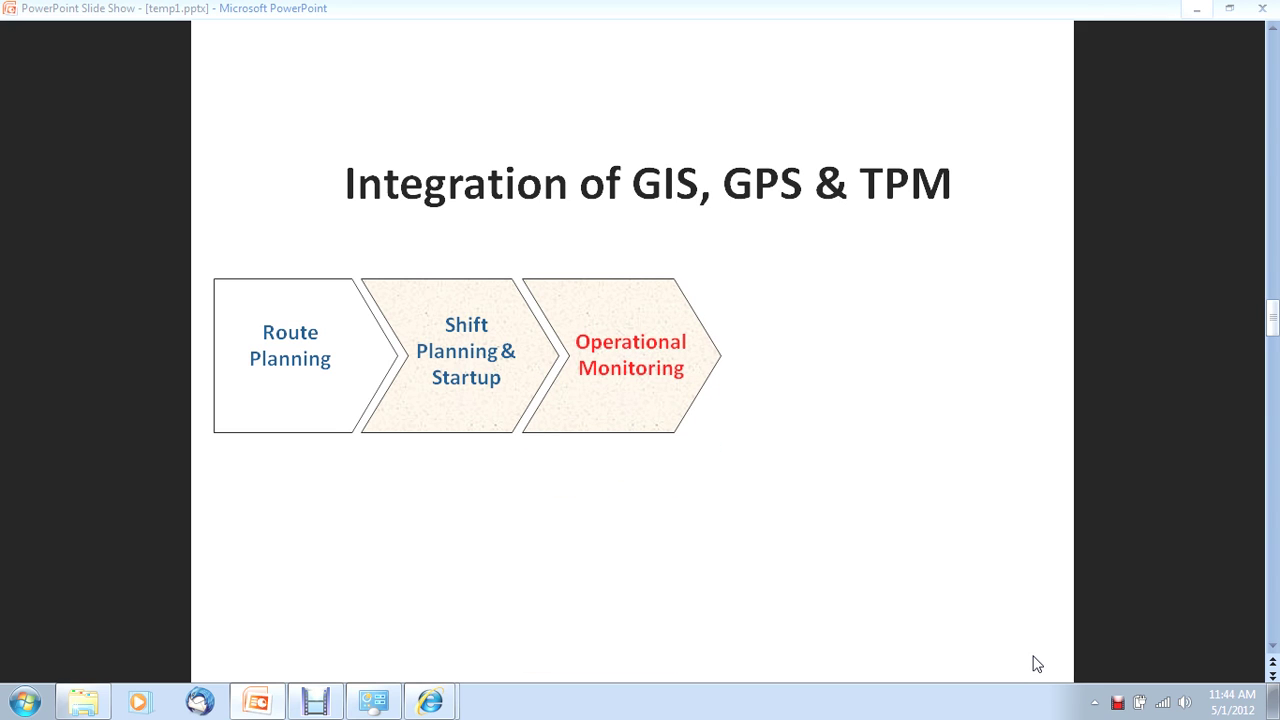
pyautogui.click(1037, 664)
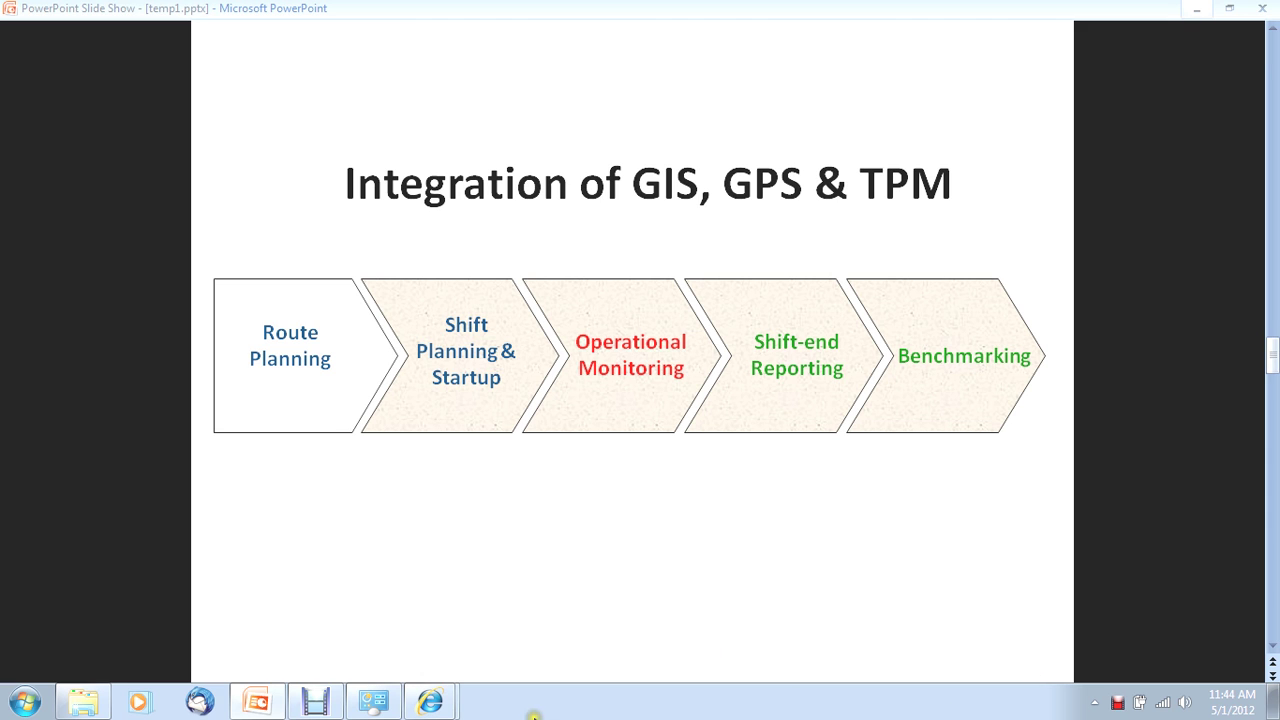
# Step: Switch to IntelliPlanner in Internet Explorer and open the Shift A plan dated 30/04/12 for MCD Ghaziabad
pyautogui.click(428, 705)
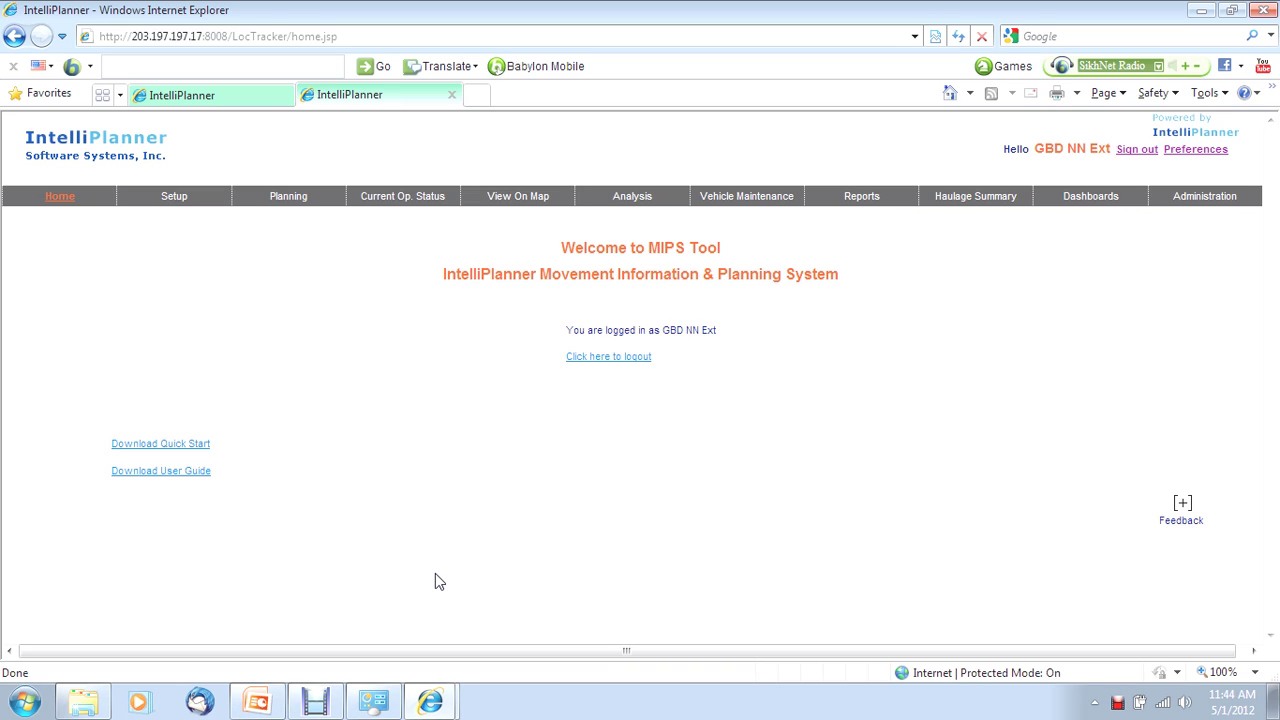
pyautogui.moveTo(287, 199)
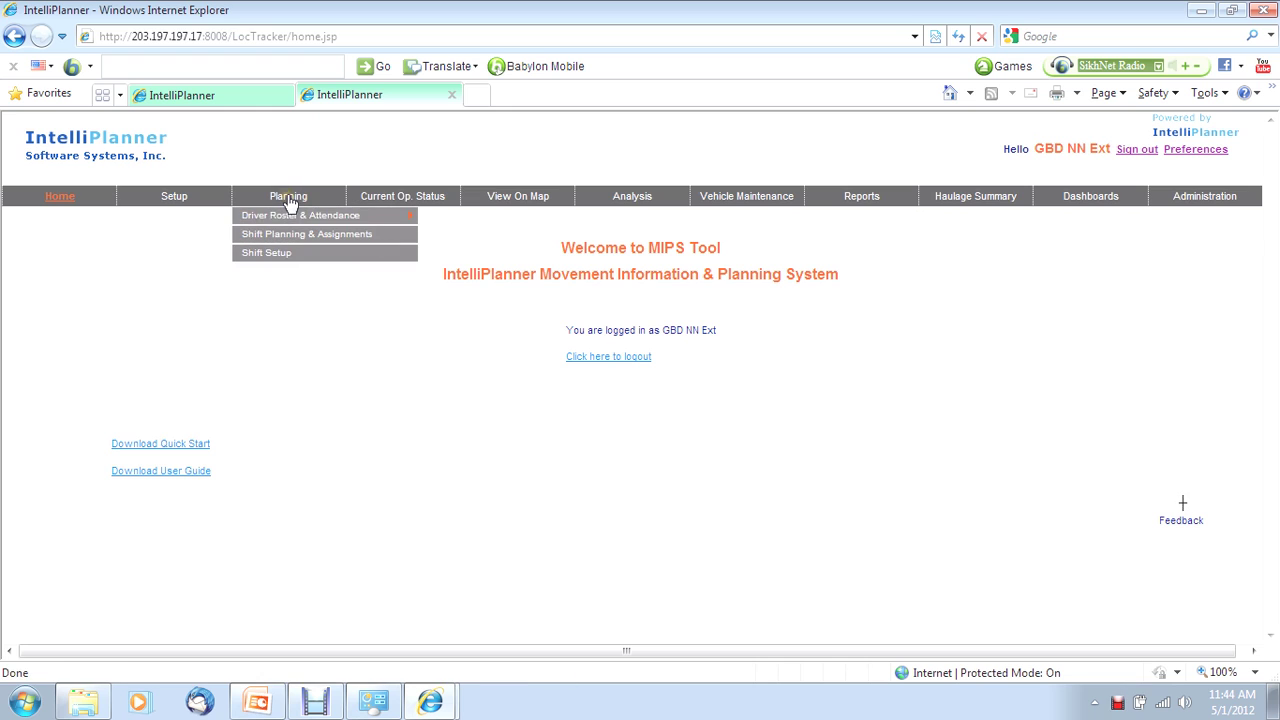
pyautogui.click(289, 246)
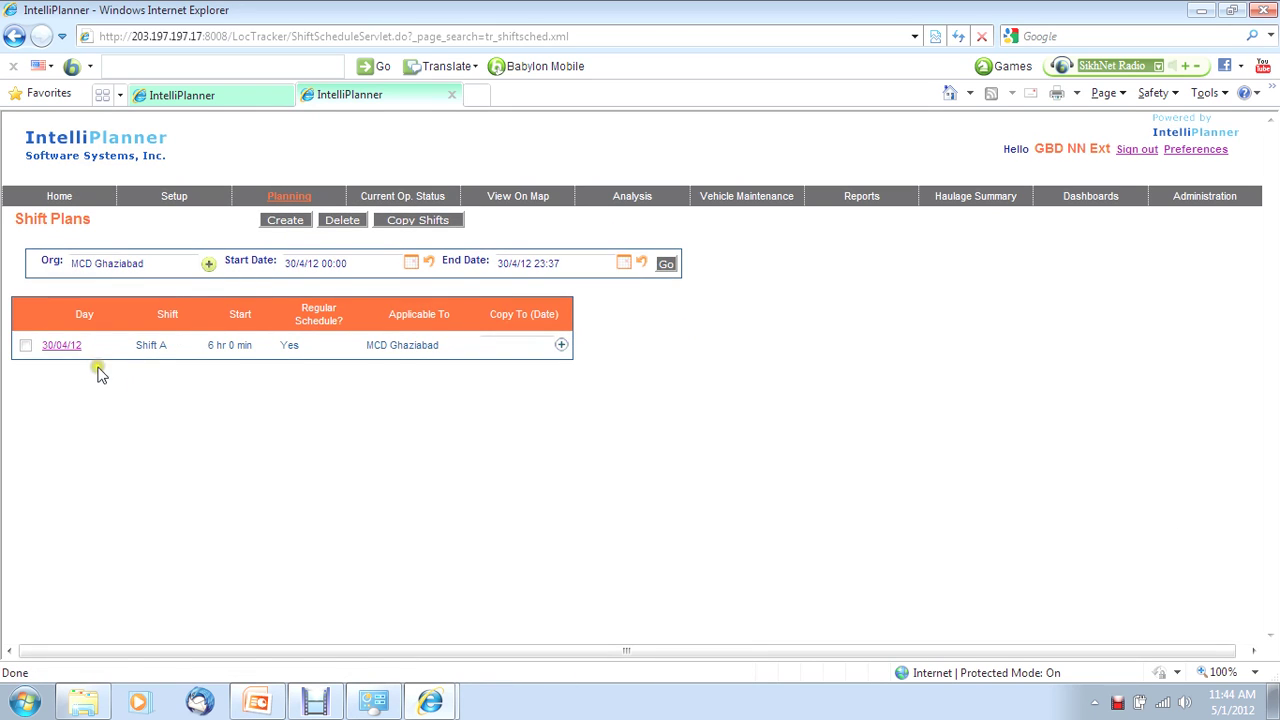
pyautogui.click(62, 345)
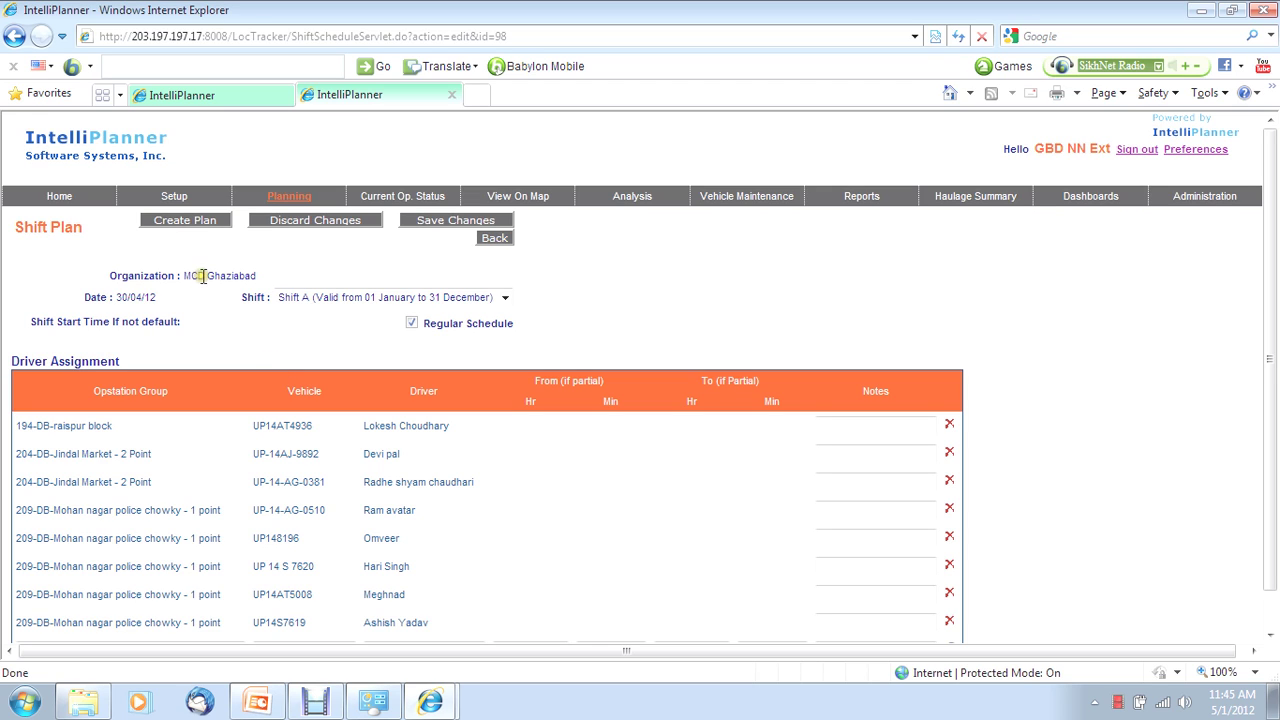
# Step: Create an assignment plan for the shift that changes the current plan to reflect availability of drivers and vehicles
pyautogui.click(194, 222)
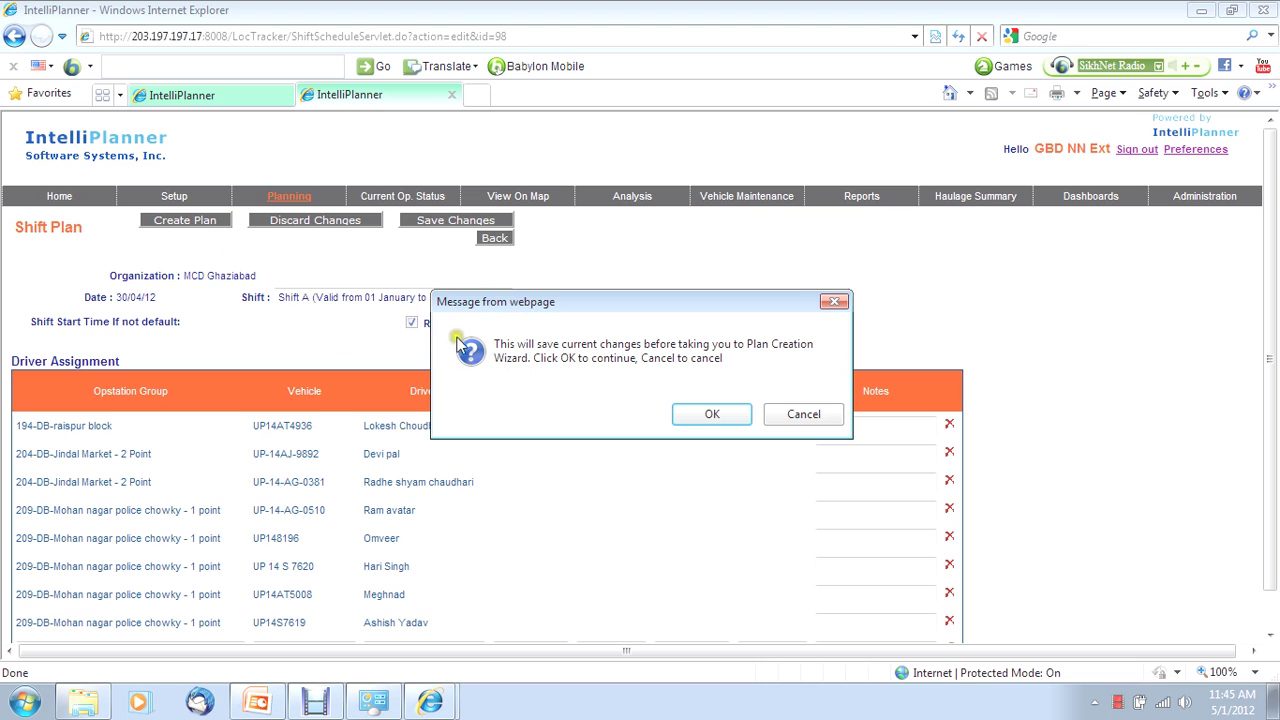
pyautogui.click(712, 416)
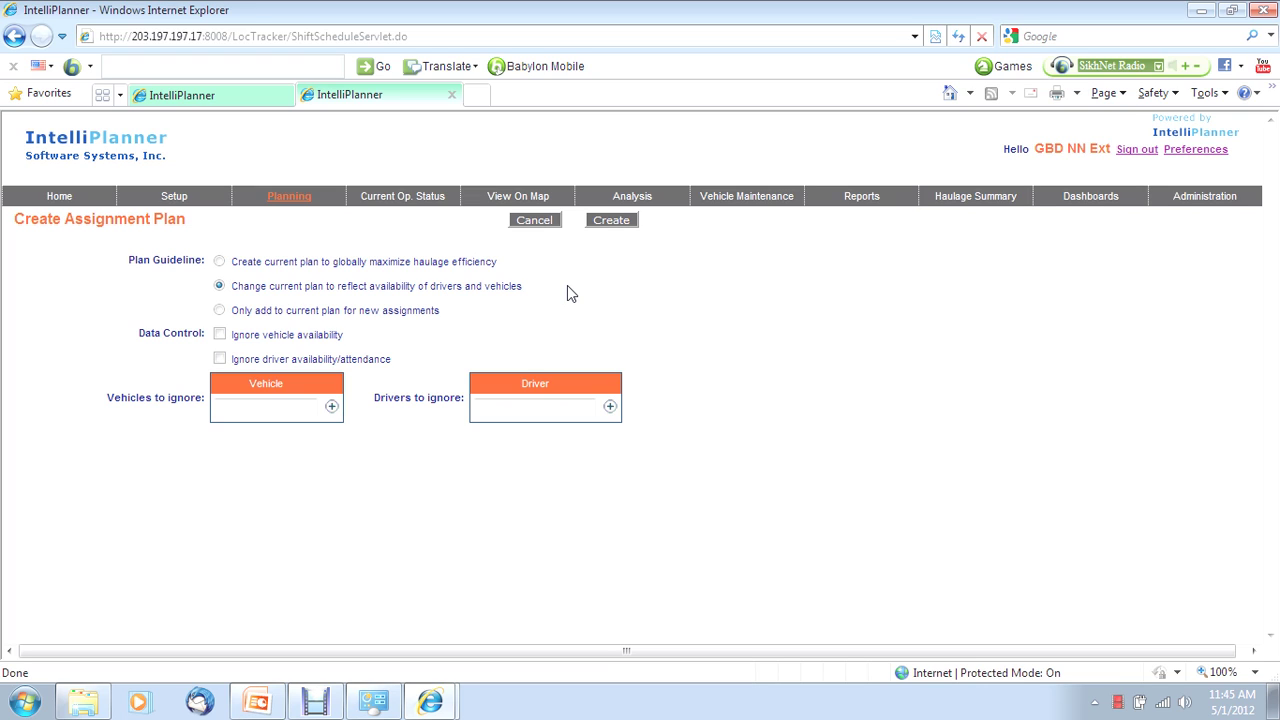
pyautogui.click(614, 220)
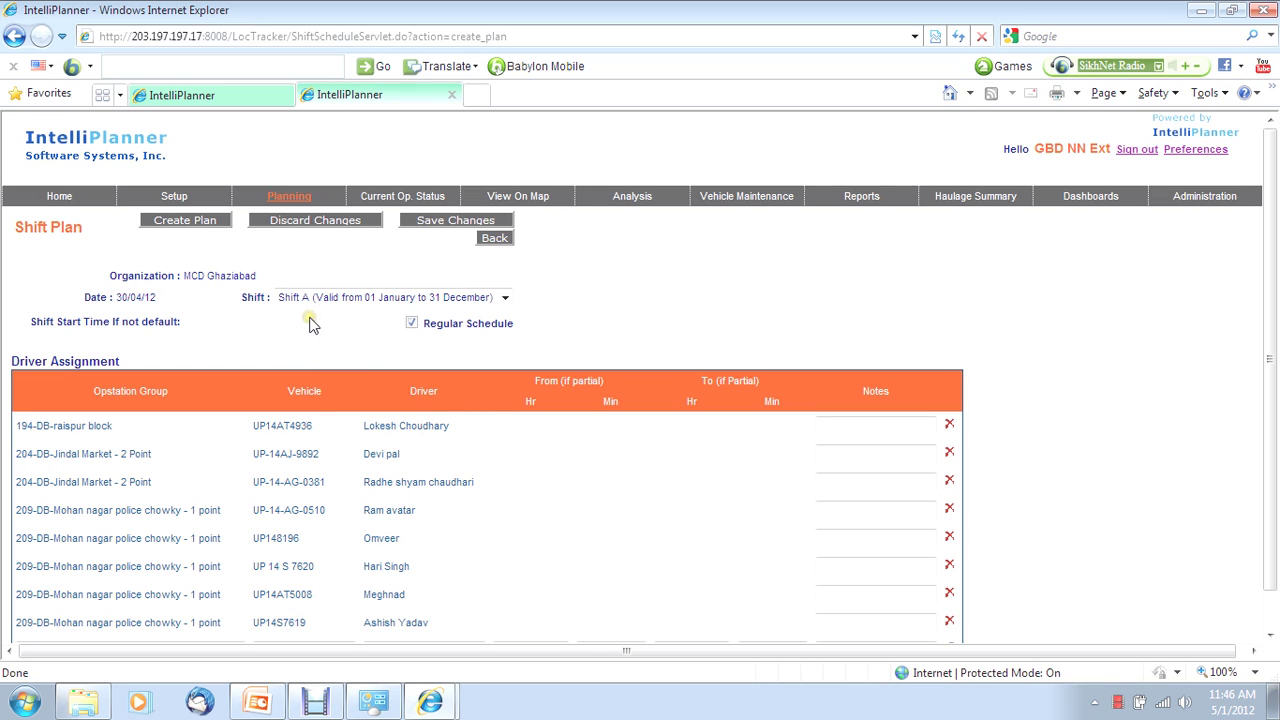
# Step: View the drivers' Attendance Roster for MCD Ghaziabad
pyautogui.moveTo(283, 196)
pyautogui.moveTo(286, 222)
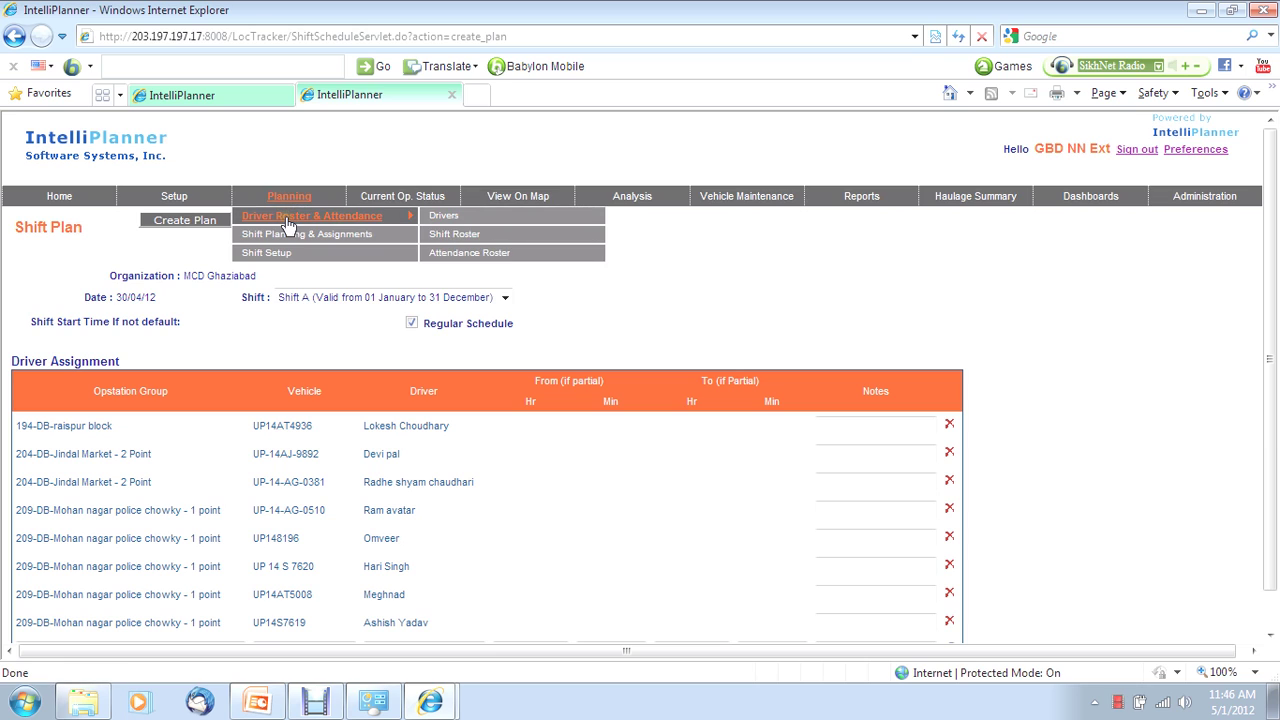
pyautogui.click(447, 256)
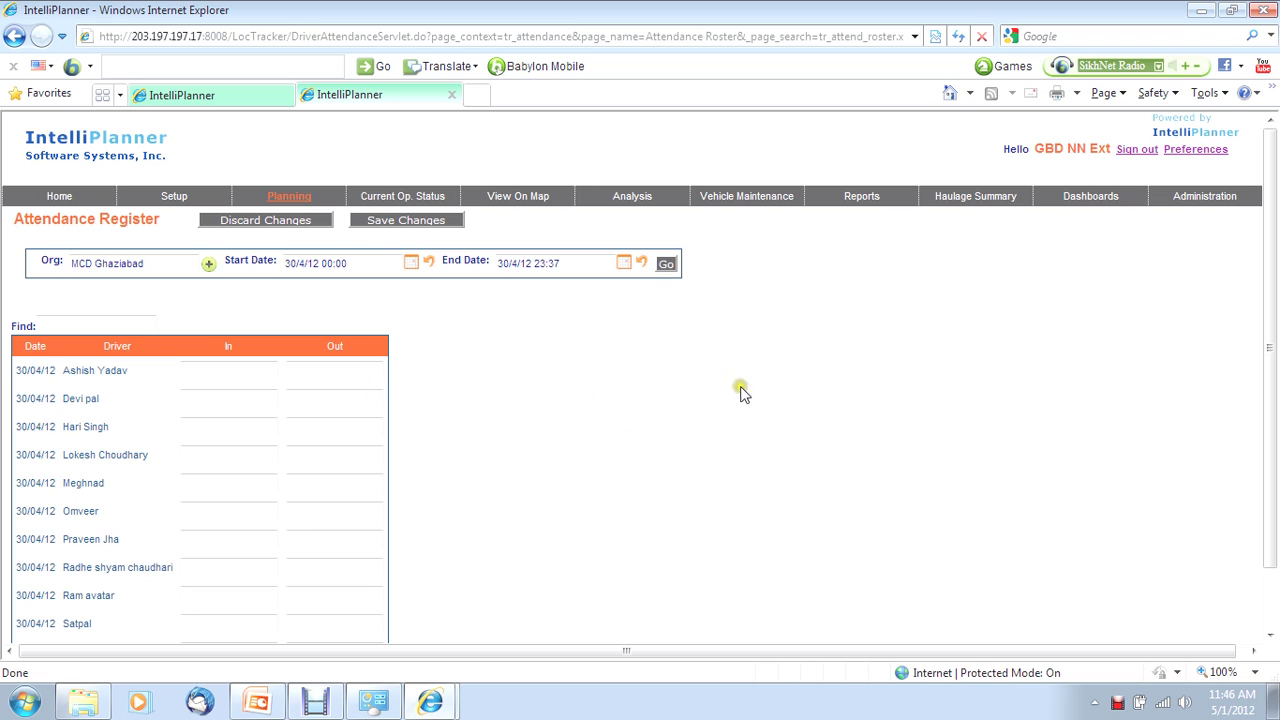
# Step: Start a new vehicle maintenance ticket and review its choices for the major category of work
pyautogui.click(759, 200)
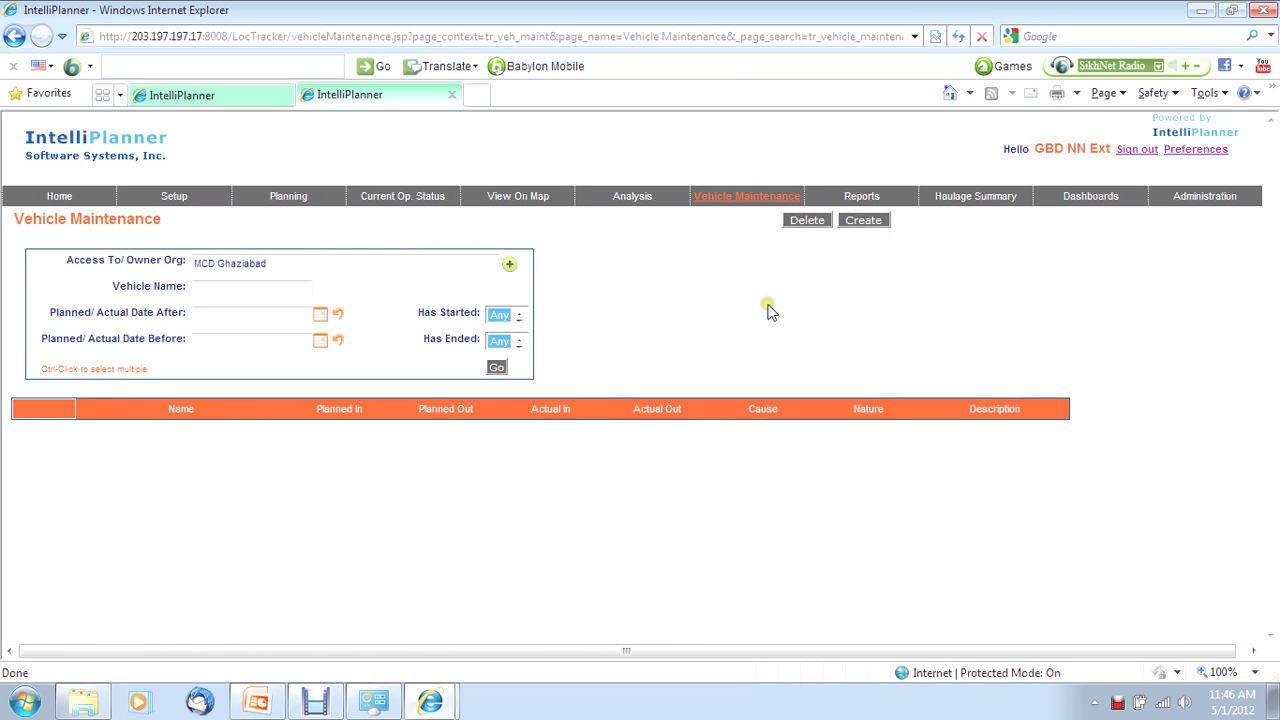
pyautogui.click(862, 222)
pyautogui.click(862, 220)
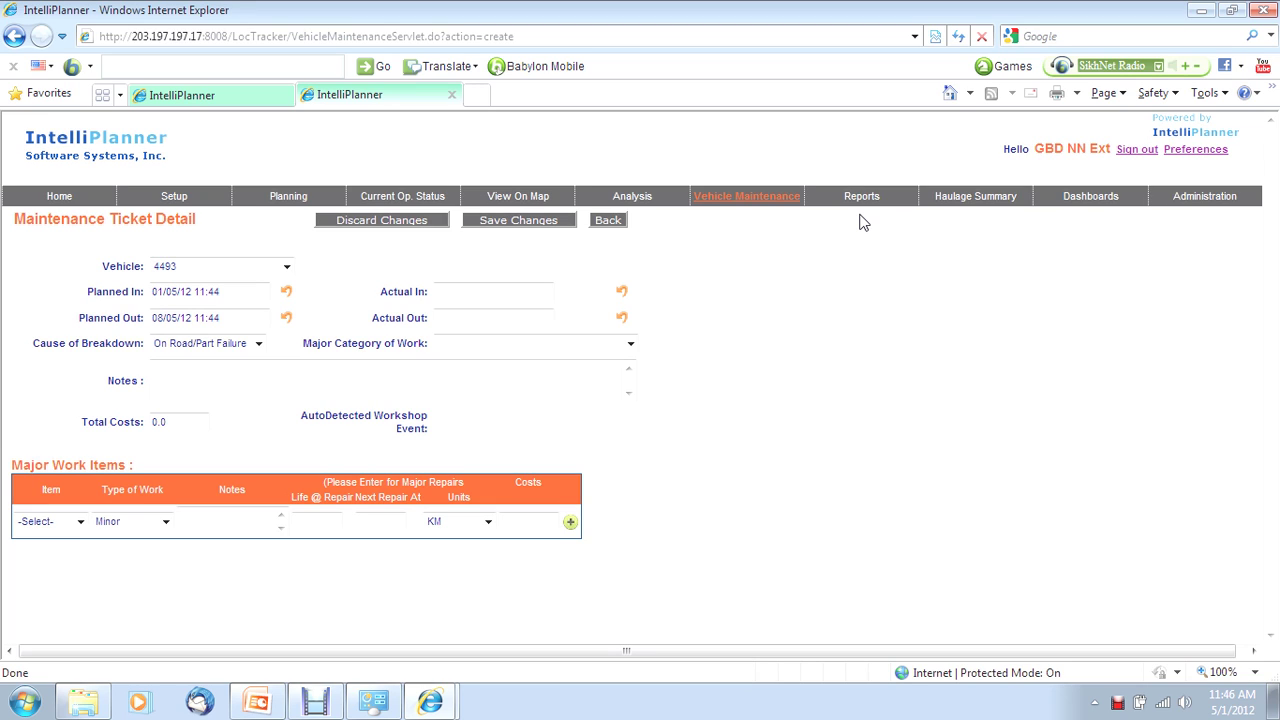
pyautogui.click(615, 380)
pyautogui.click(455, 300)
pyautogui.click(631, 345)
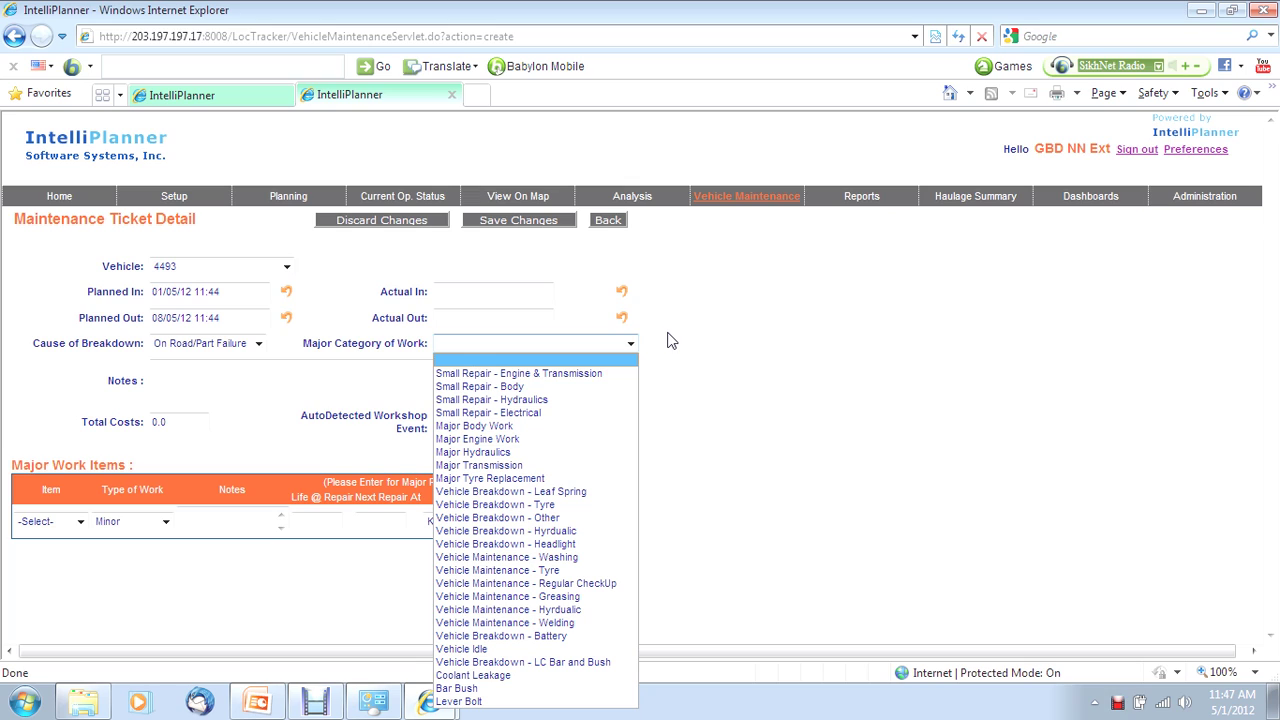
pyautogui.click(671, 341)
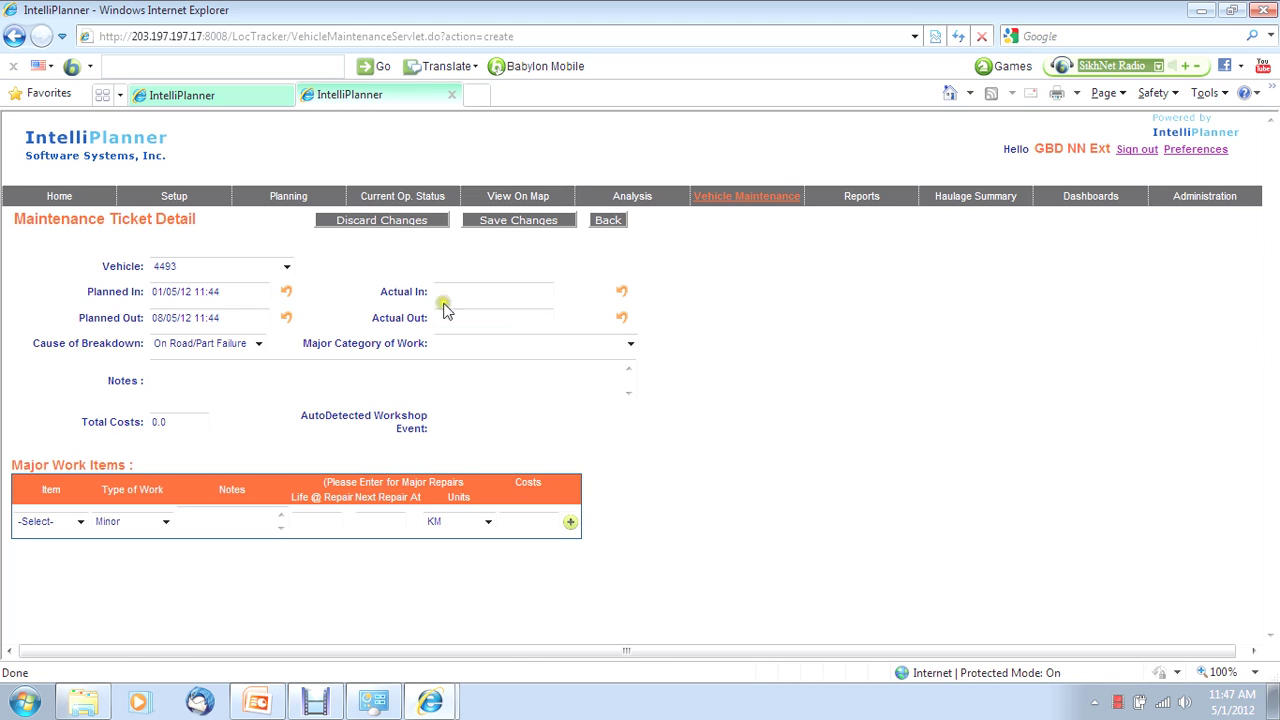
# Step: View the Current Operational Status report, and mark the UP14AH9318 stoppage event as seen on the Operator Dashboard
pyautogui.click(398, 198)
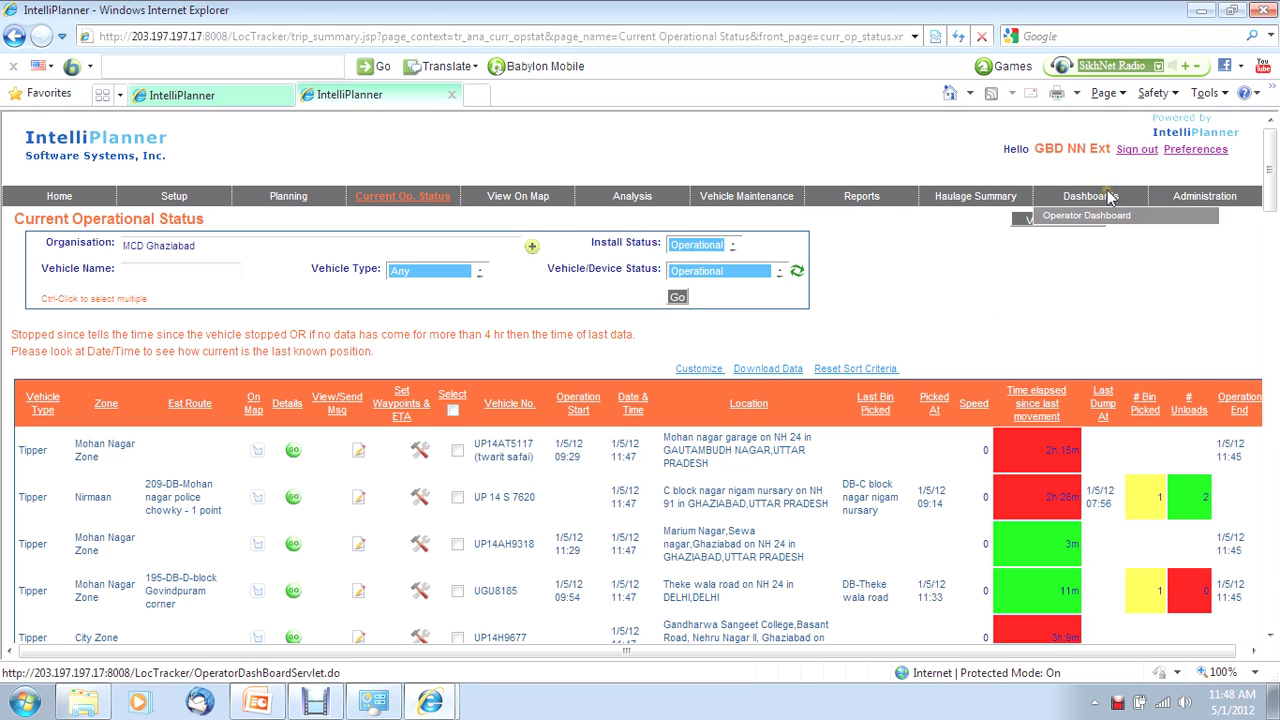
pyautogui.click(1112, 216)
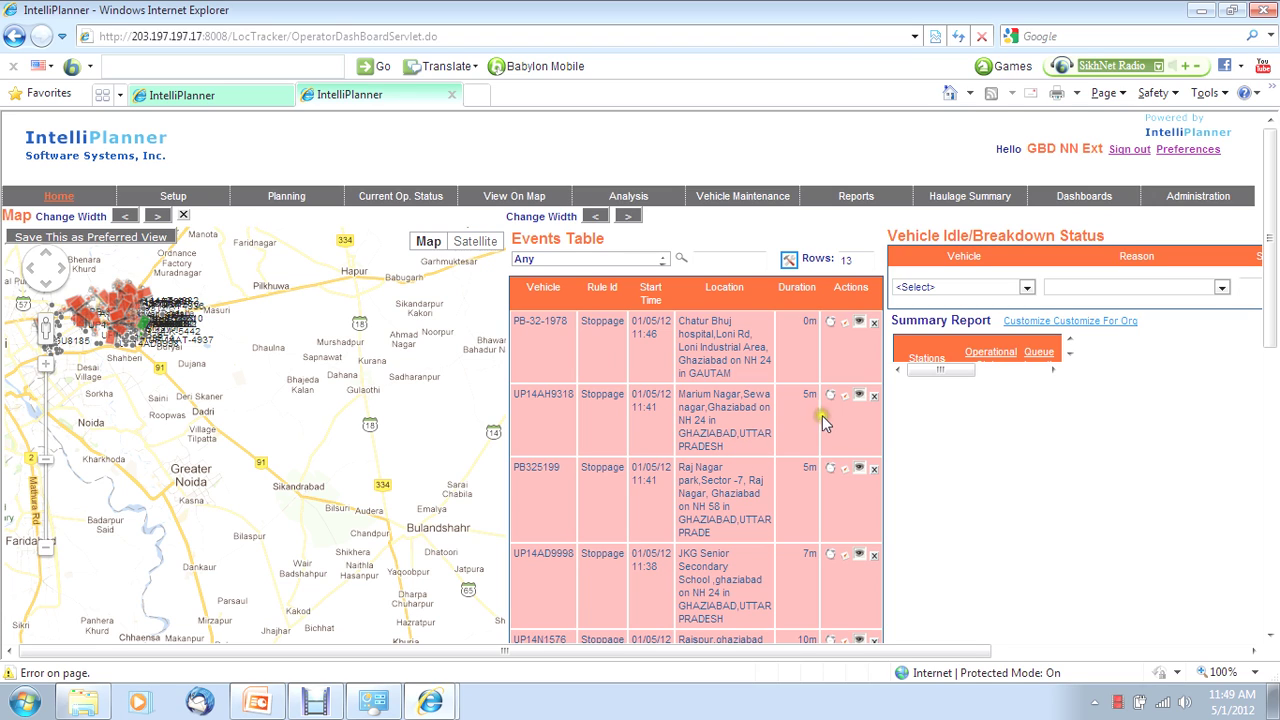
pyautogui.click(860, 395)
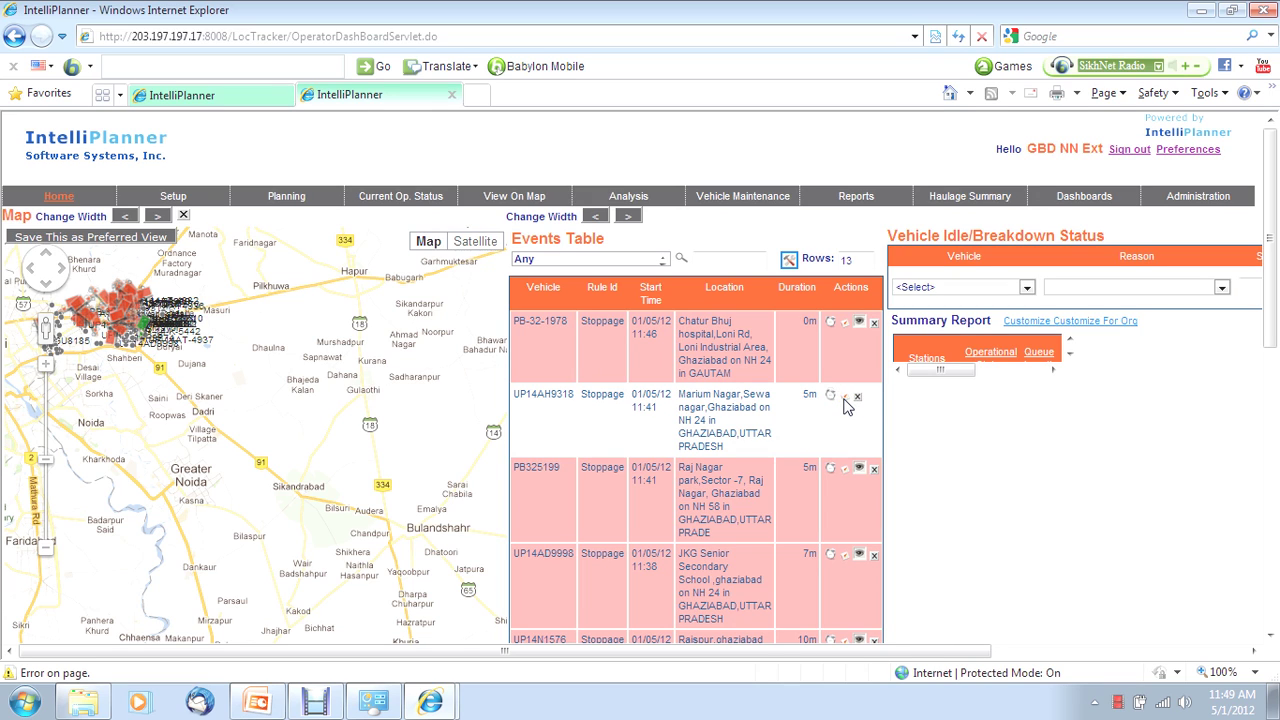
# Step: Select Traffic Operations as the reason in the UP14AH9318 stoppage event's tracking details and discard the entry
pyautogui.click(844, 399)
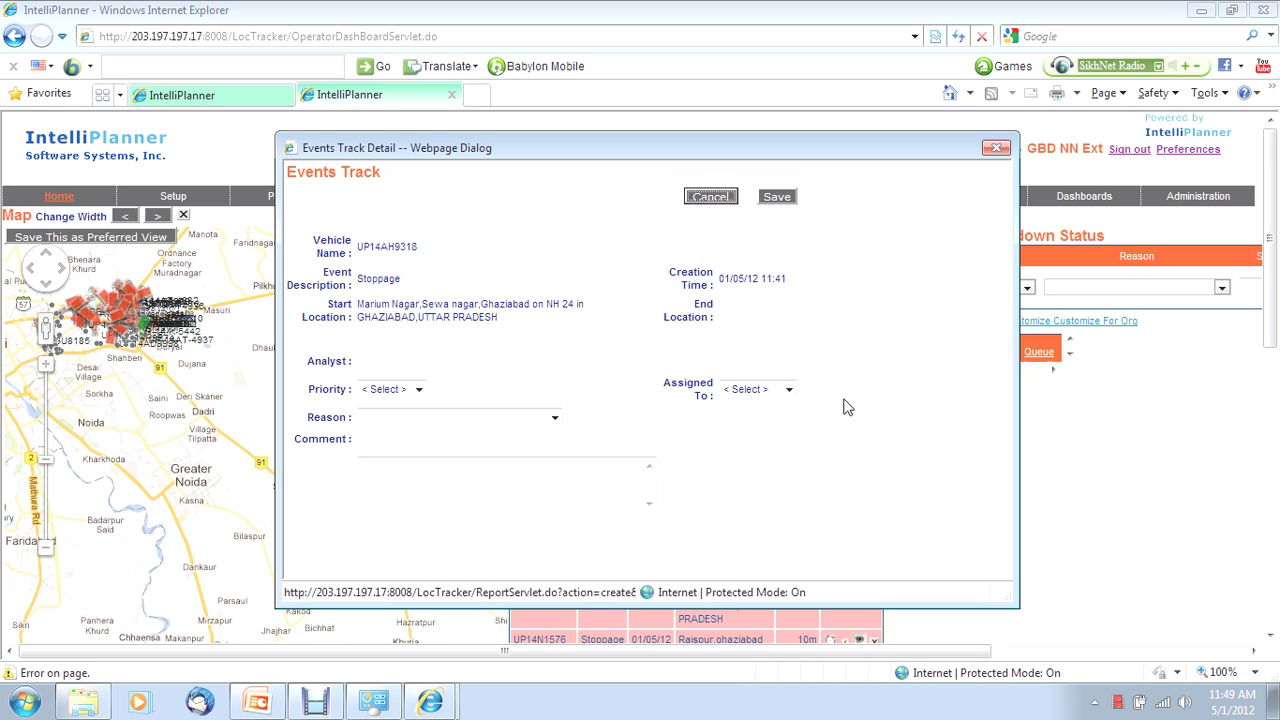
pyautogui.click(555, 419)
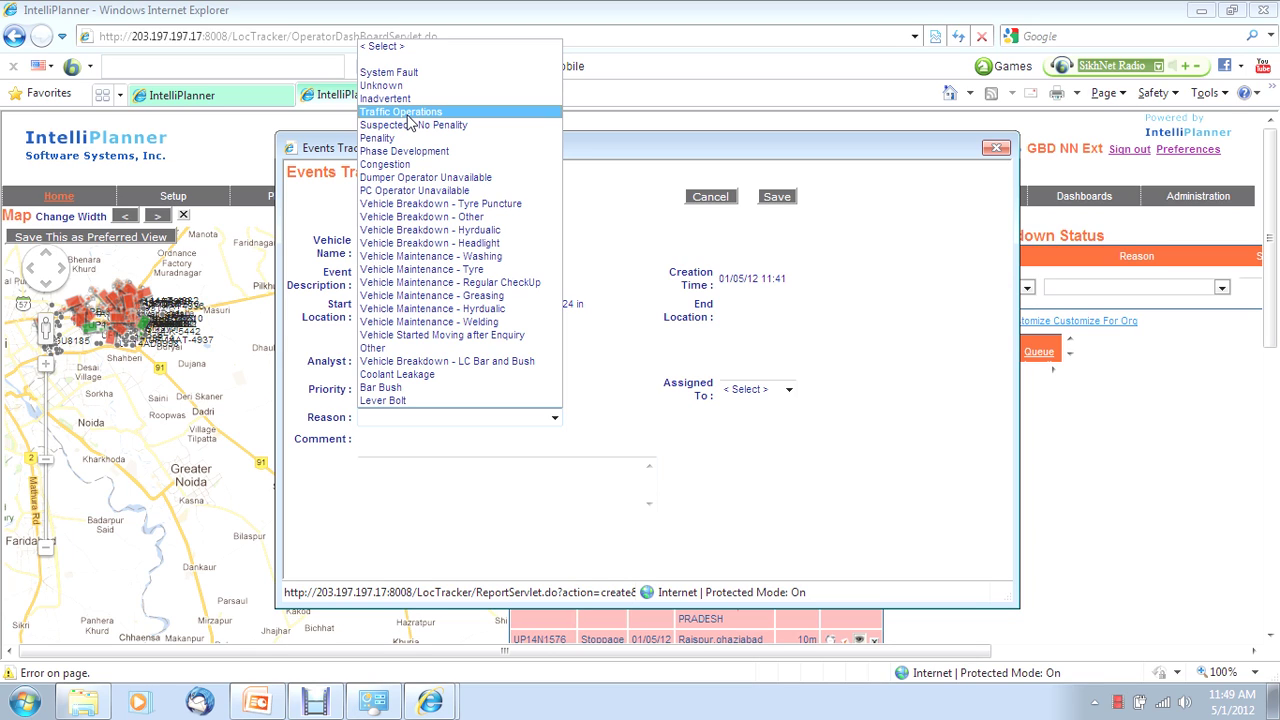
pyautogui.click(405, 112)
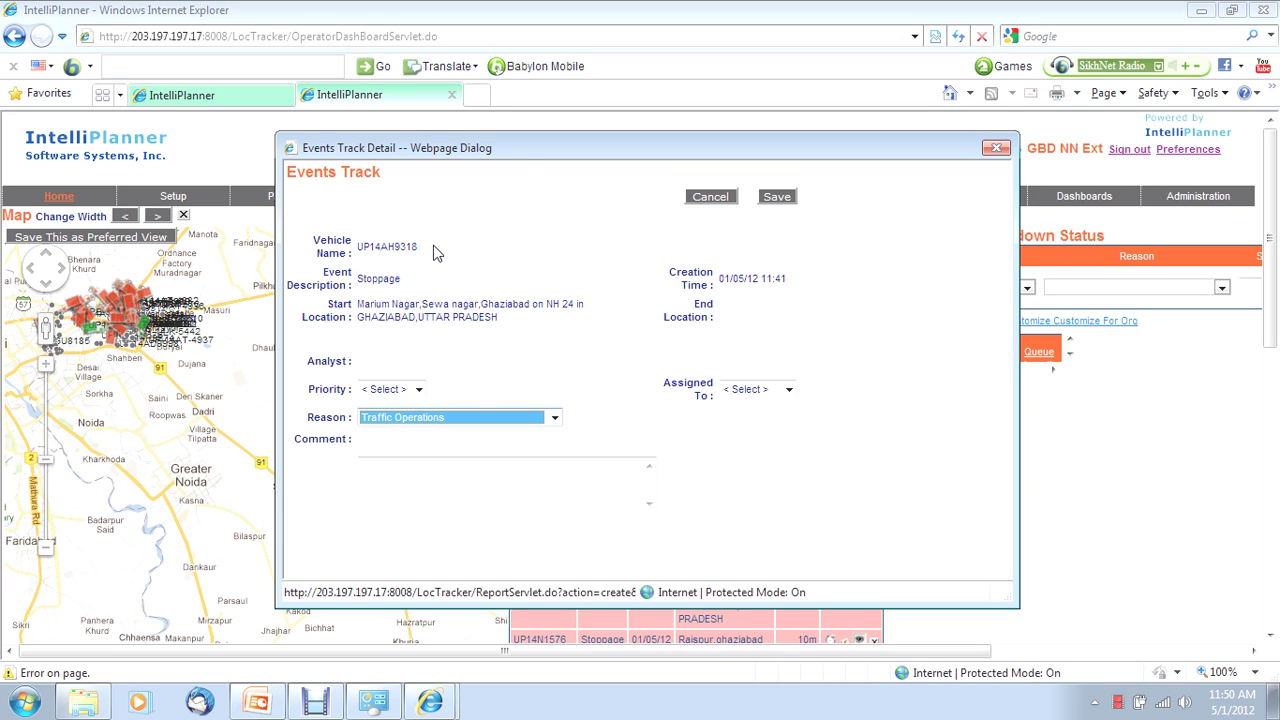
pyautogui.click(712, 197)
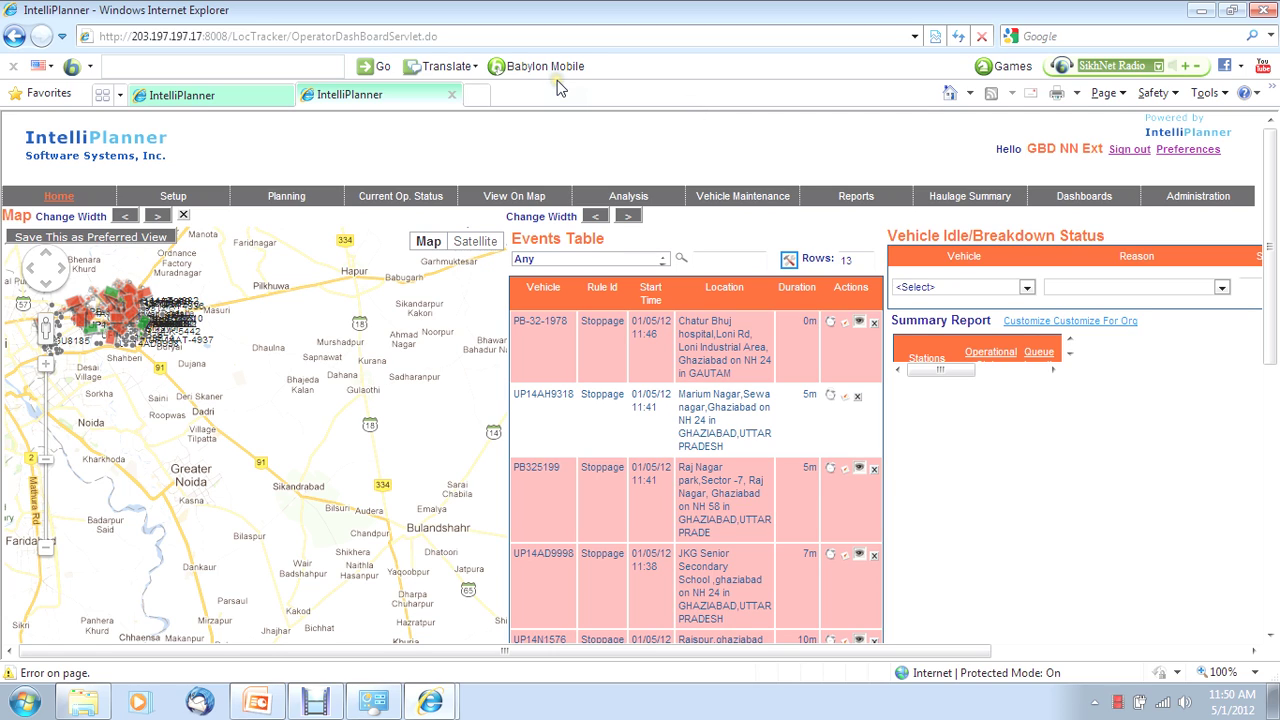
# Step: Return to the home page and open the Bin Pickup & Dump Performance analysis under Comparative Performance
pyautogui.click(57, 199)
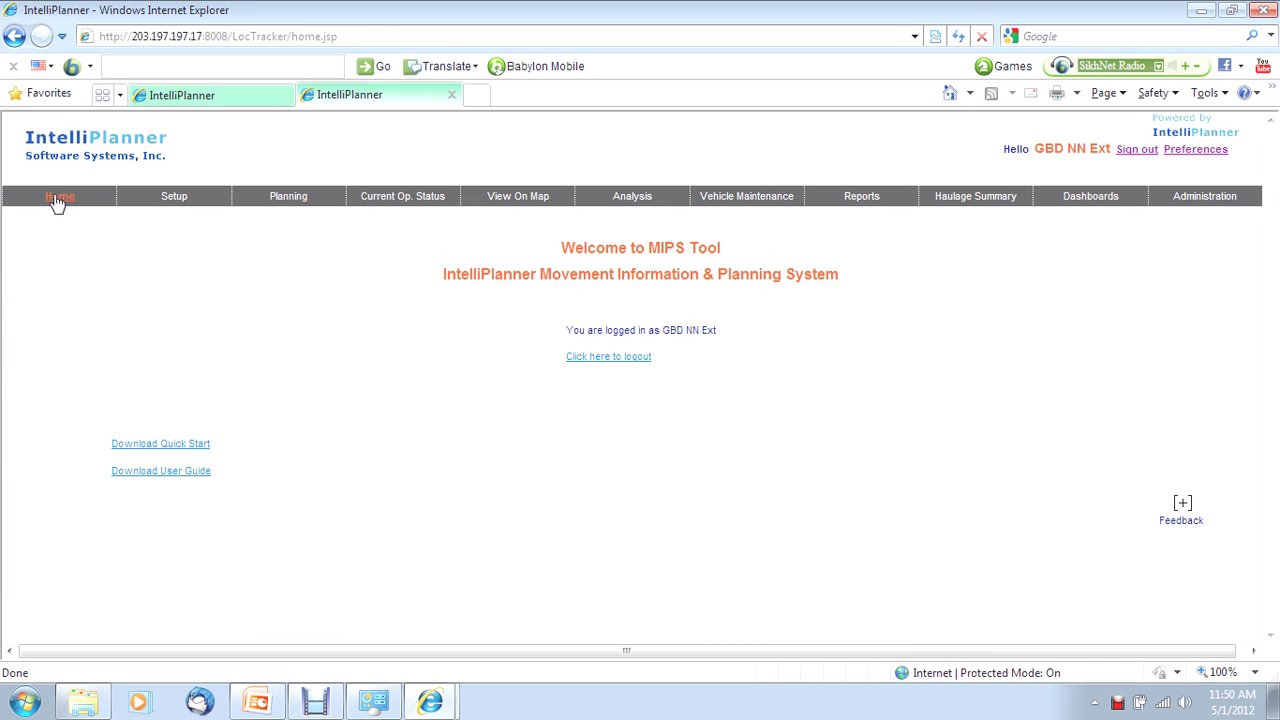
pyautogui.moveTo(630, 203)
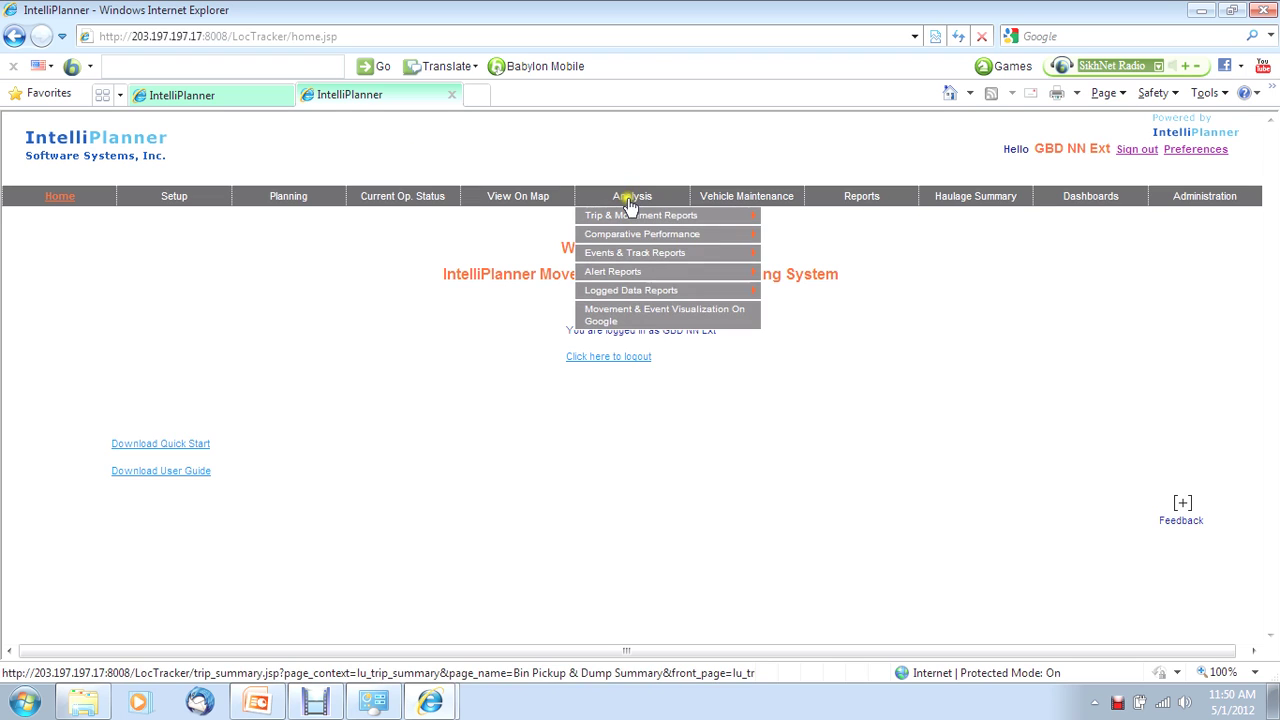
pyautogui.moveTo(640, 242)
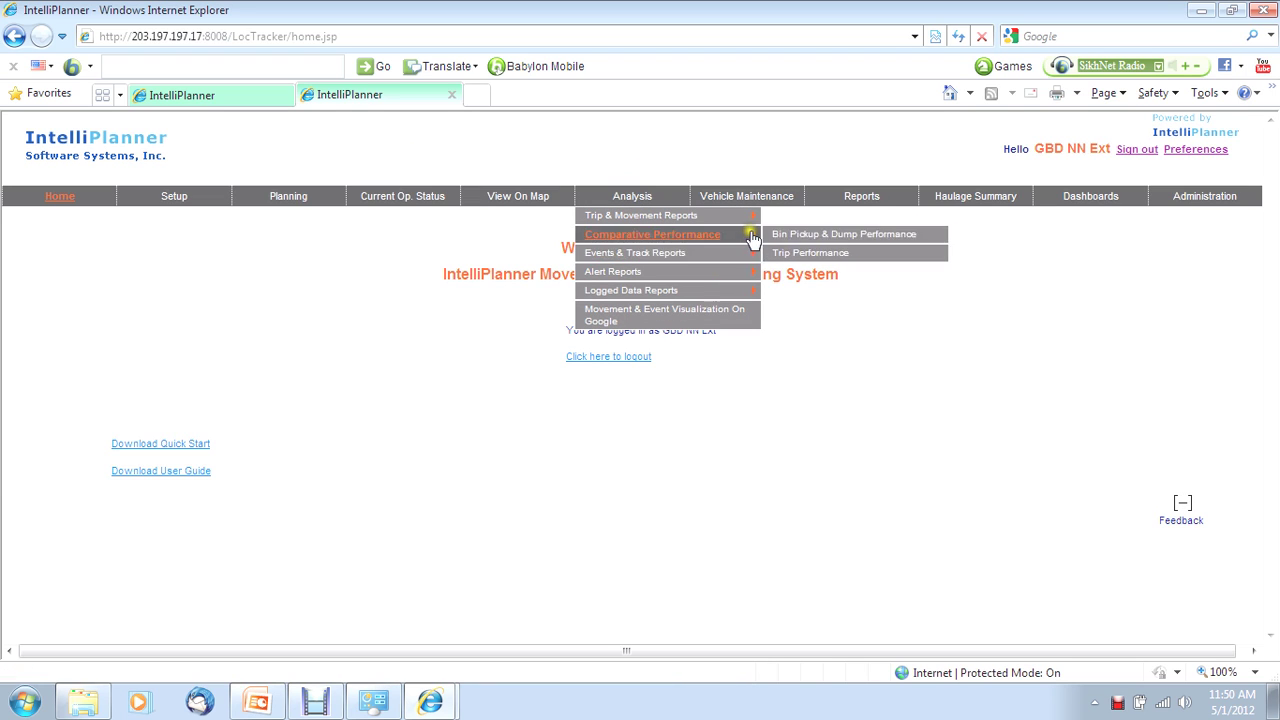
pyautogui.click(772, 238)
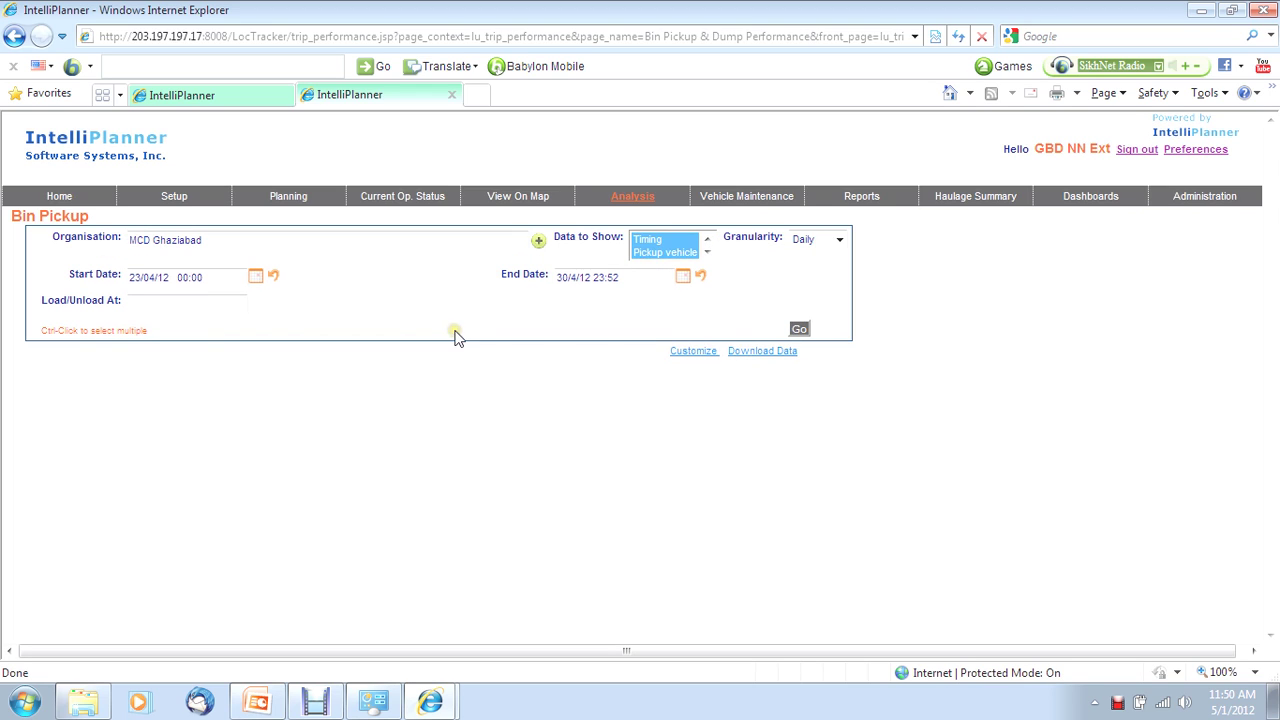
# Step: Set the bin pickup report's start date to 30/04/12 00:00 and run it for timing and pickup vehicle
pyautogui.click(222, 277)
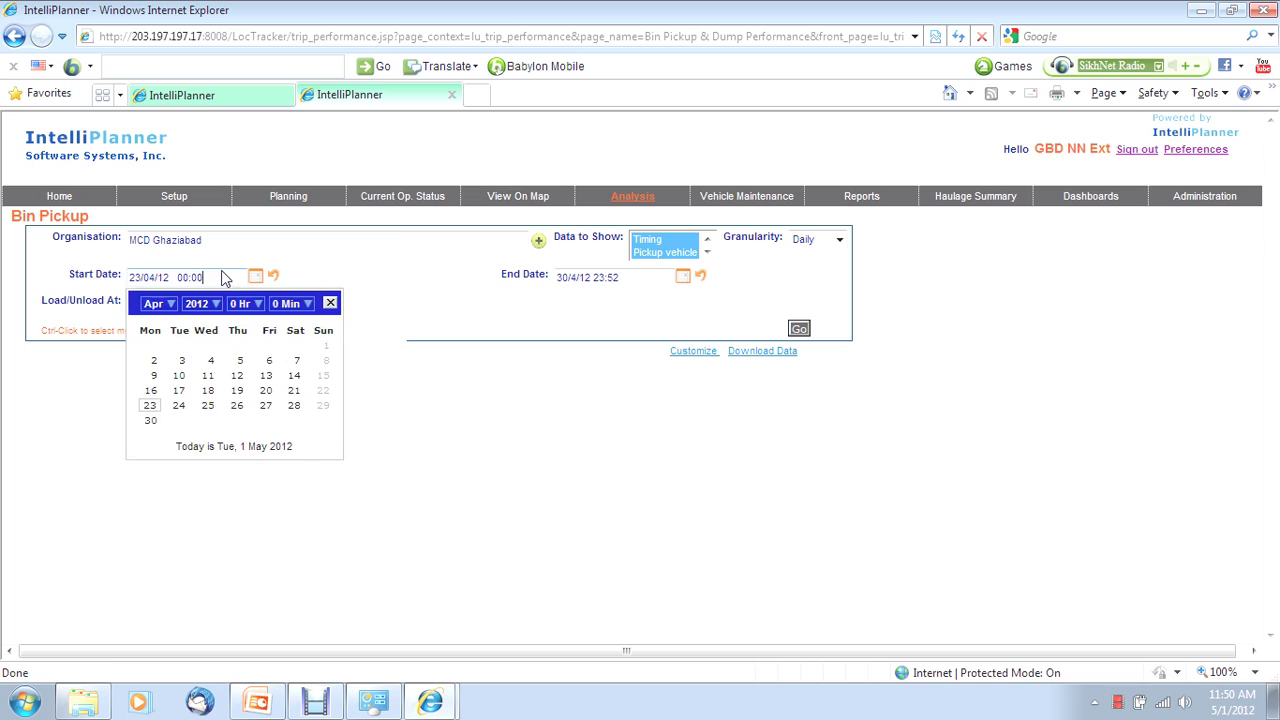
pyautogui.click(150, 421)
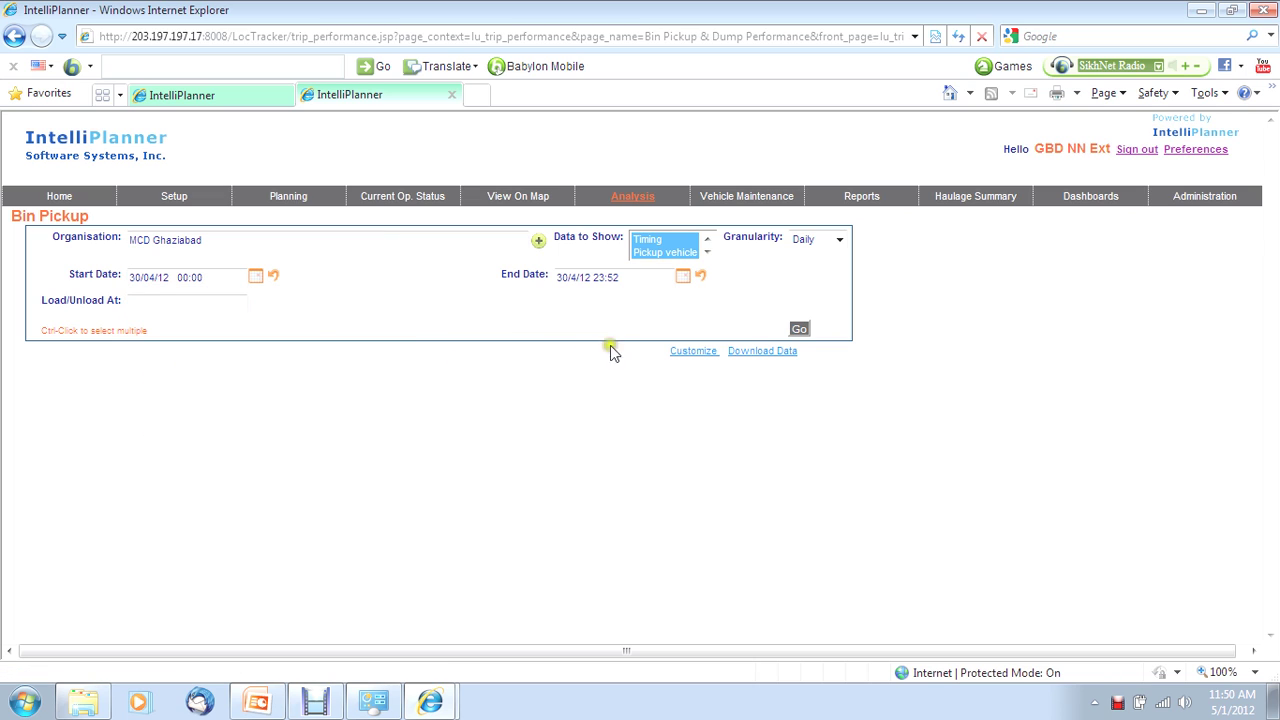
pyautogui.moveTo(654, 241)
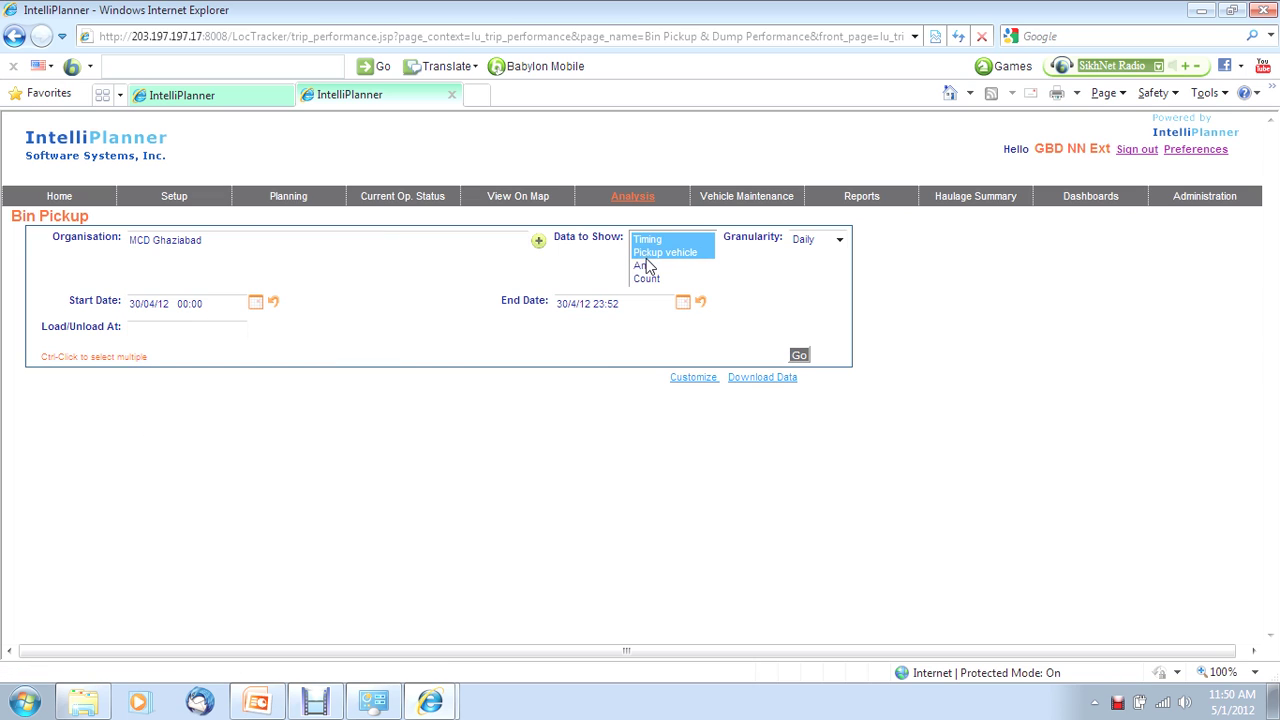
pyautogui.click(806, 330)
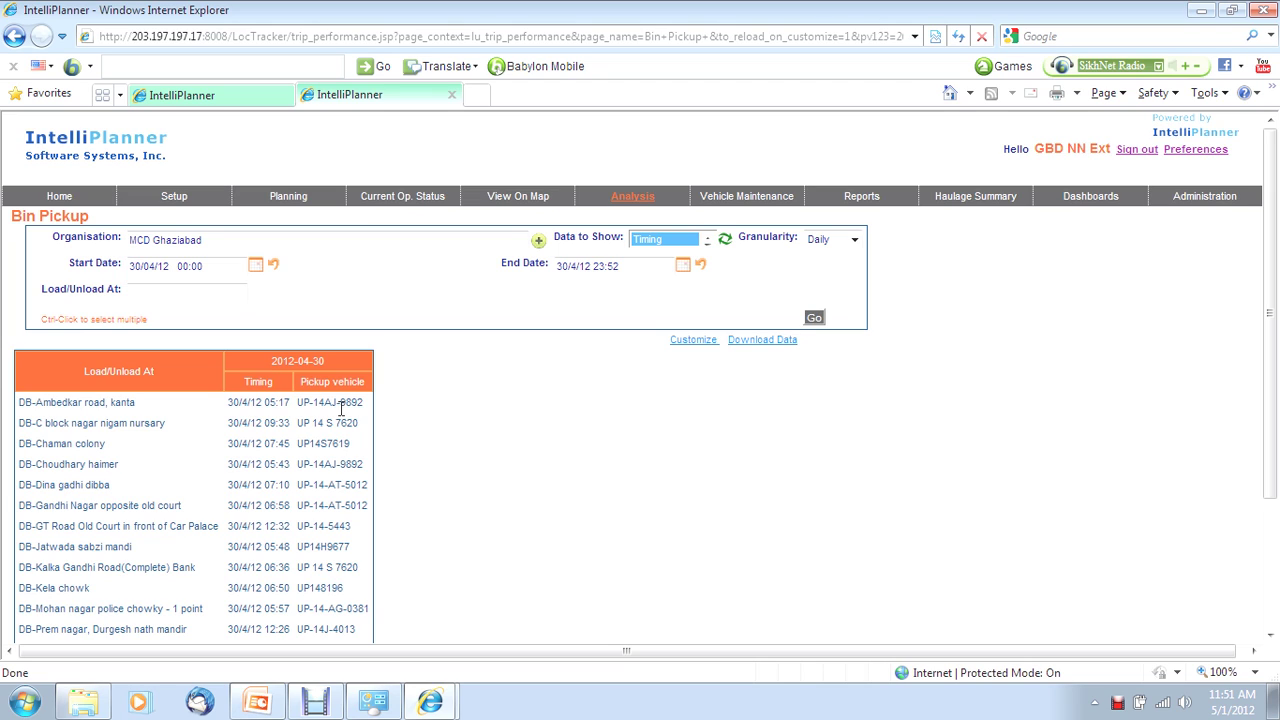
# Step: Set the bin pickup report's start date to 27/04/12 00:00 and run it again
pyautogui.click(230, 289)
pyautogui.click(220, 266)
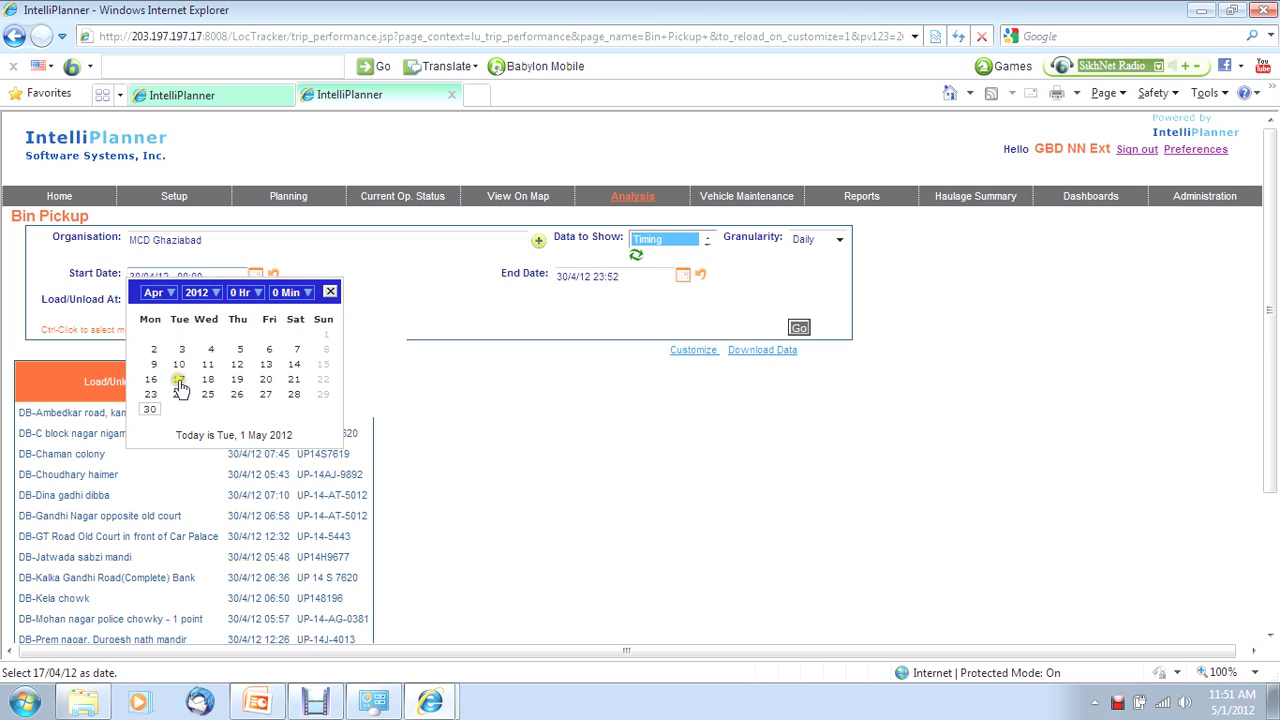
pyautogui.click(265, 396)
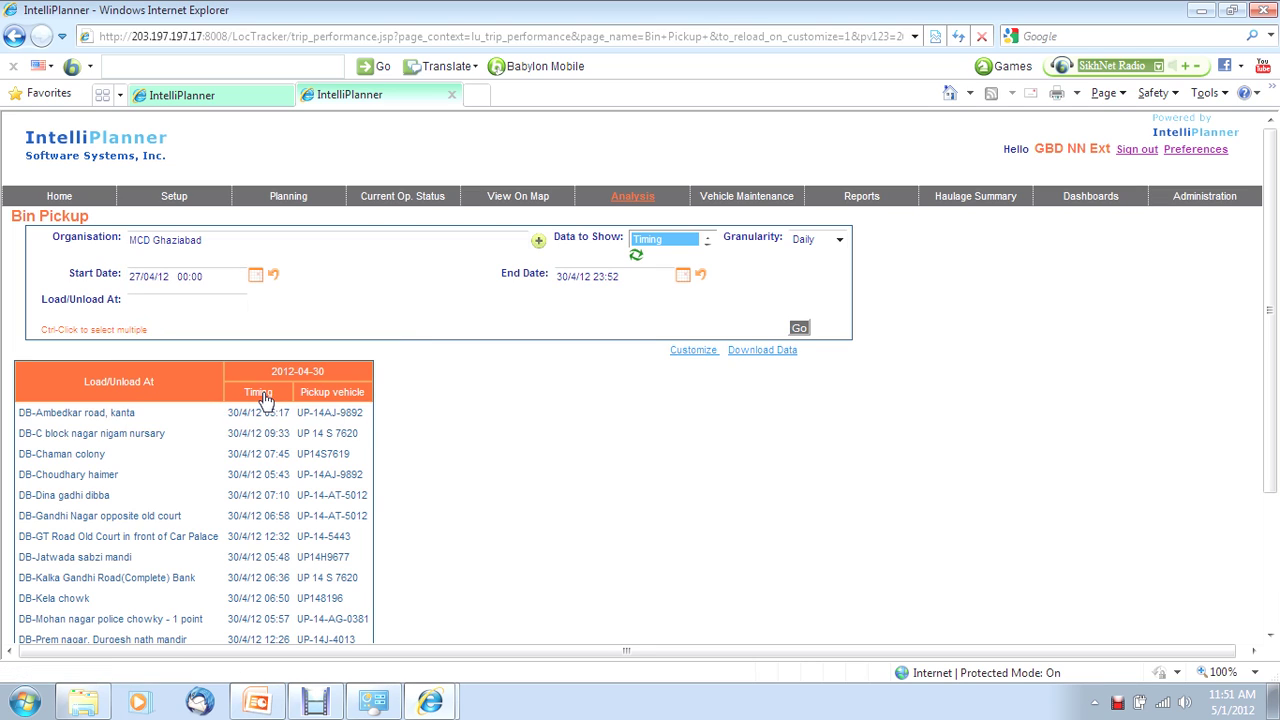
pyautogui.click(799, 328)
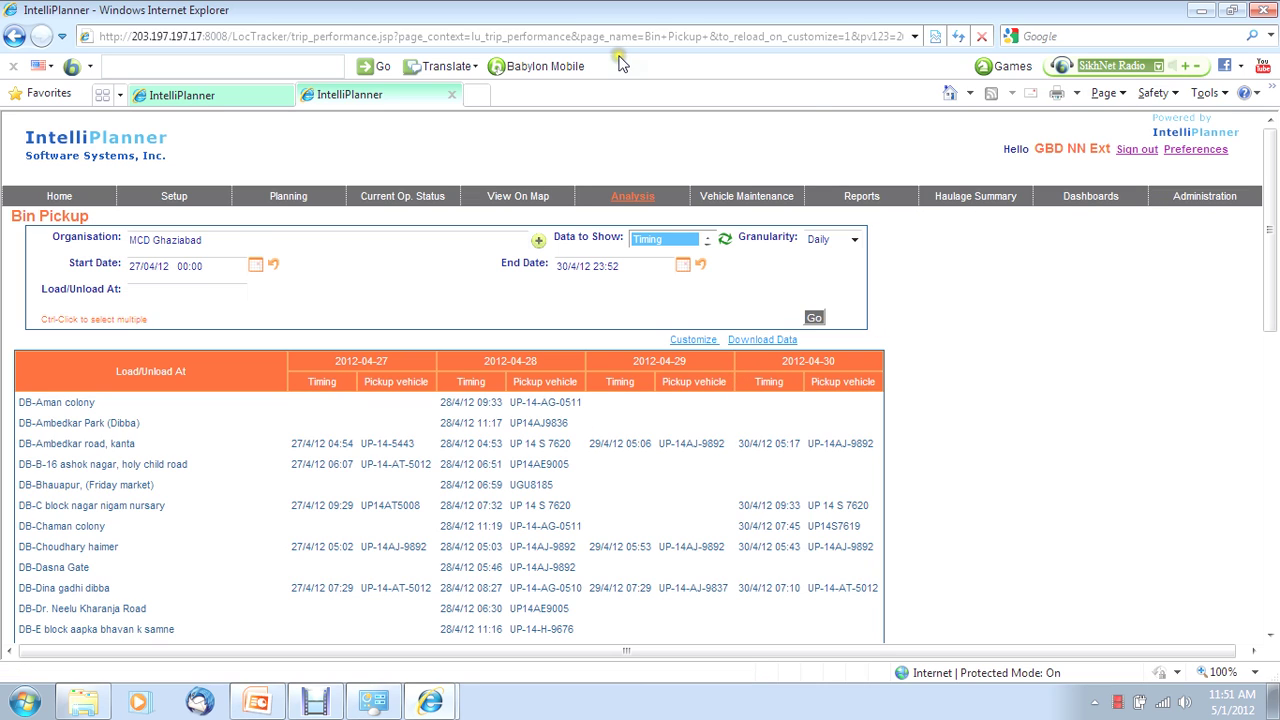
# Step: Switch to the General Haulage Summary and examine the daily operation times, distance, dumpyard time and bins picked per vehicle
pyautogui.click(230, 97)
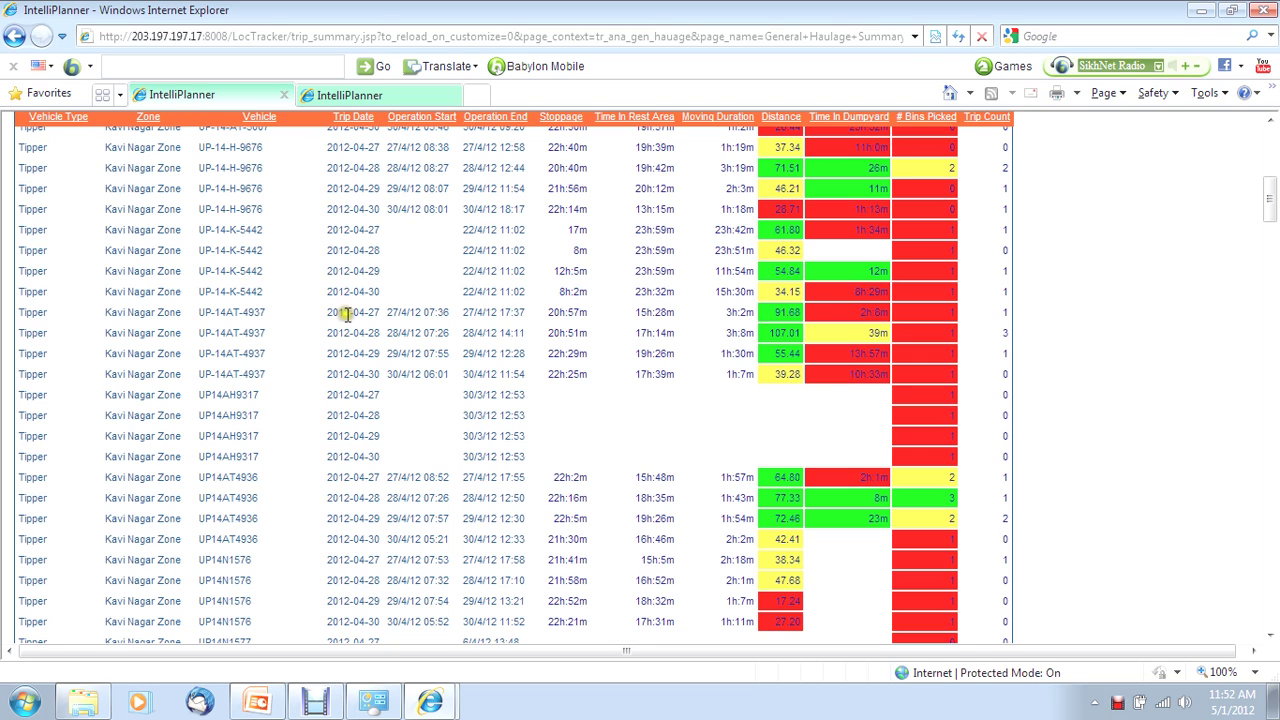
pyautogui.click(448, 357)
pyautogui.click(452, 320)
pyautogui.moveTo(1270, 212); pyautogui.dragTo(1270, 150)
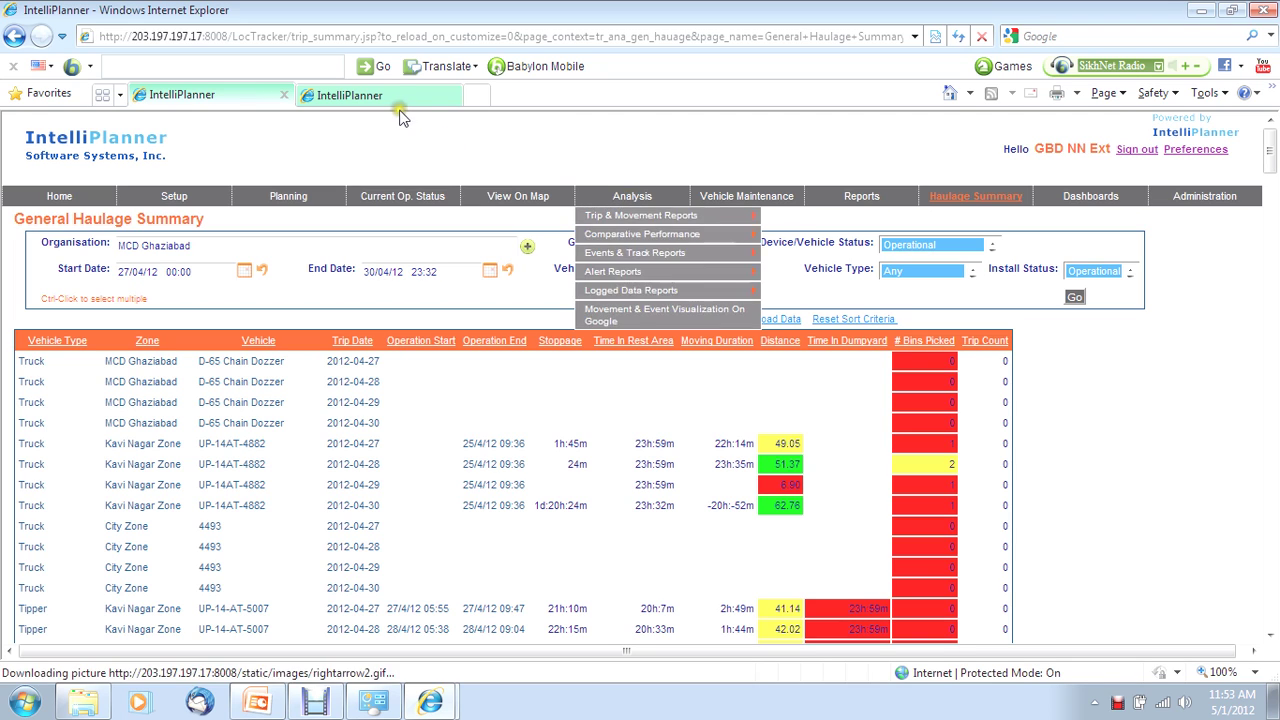
# Step: Open the Trip Performance analysis under Comparative Performance and review its available data-to-show measures, keeping Trip Count
pyautogui.moveTo(660, 196)
pyautogui.moveTo(648, 237)
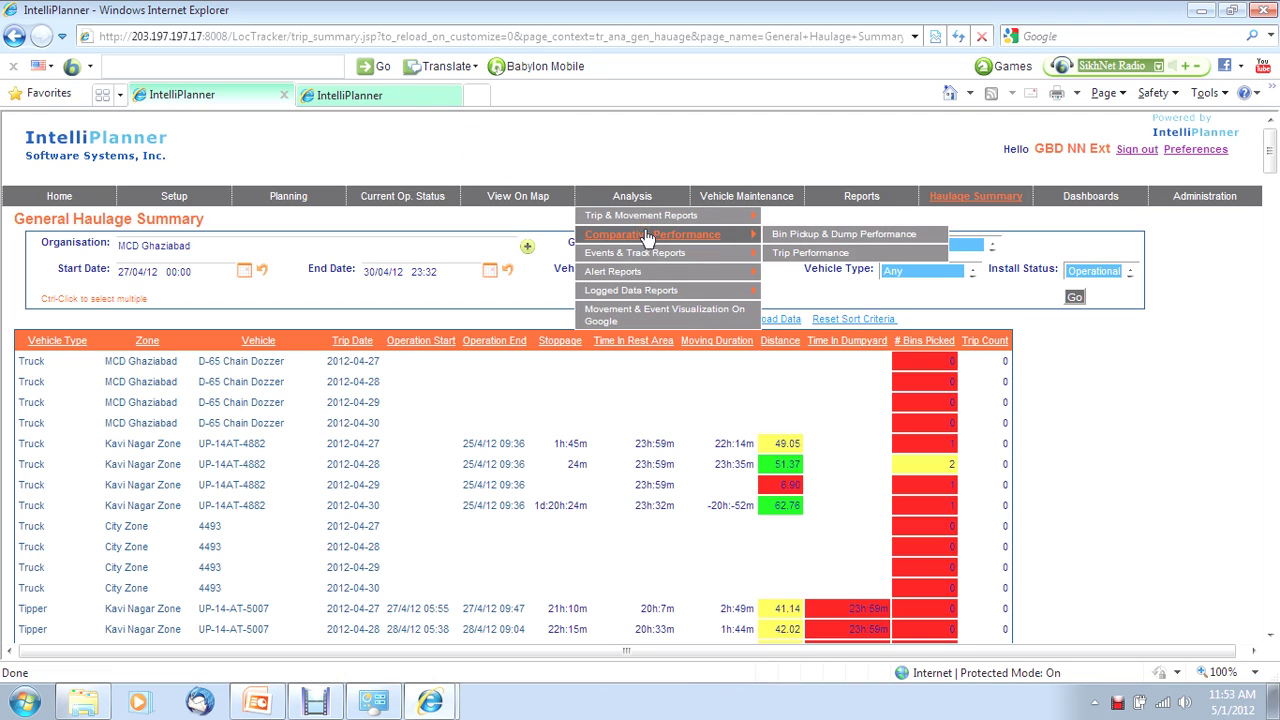
pyautogui.click(782, 256)
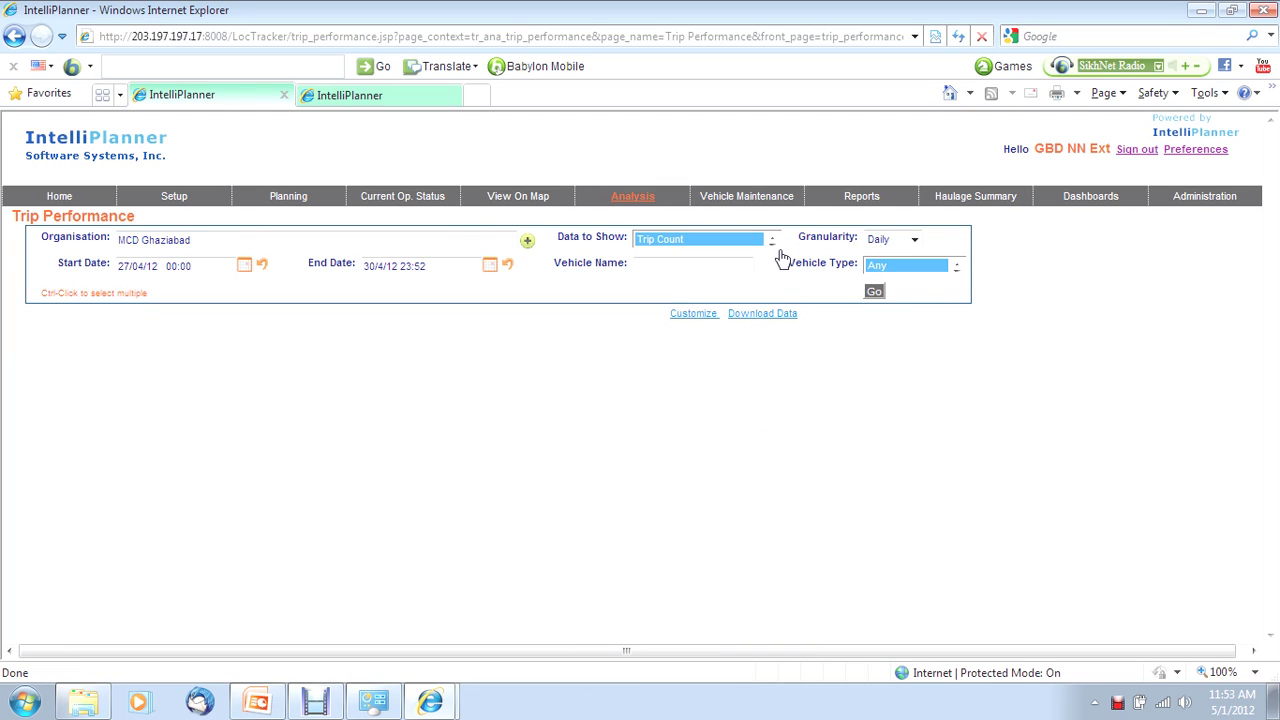
pyautogui.click(773, 242)
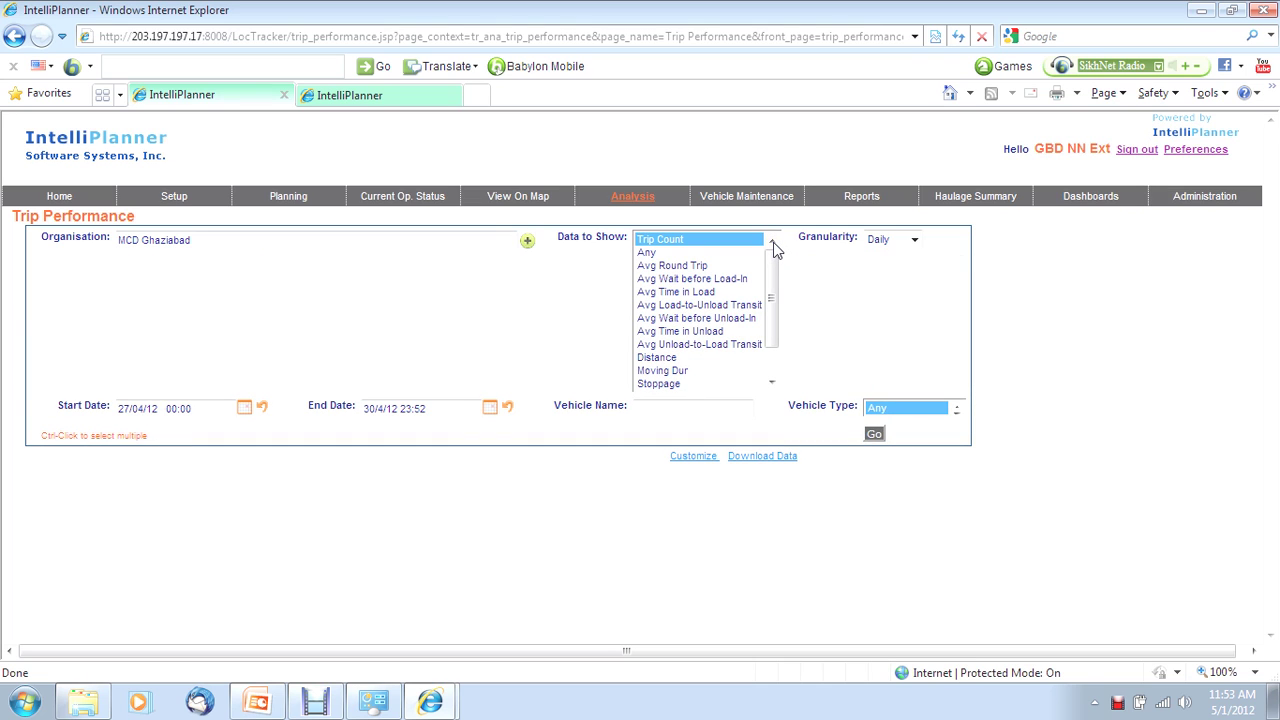
pyautogui.click(773, 242)
# Step: Set the trip performance start date to 23/04/12 00:00, run the daily trip count report and examine the vehicles' counts
pyautogui.click(220, 273)
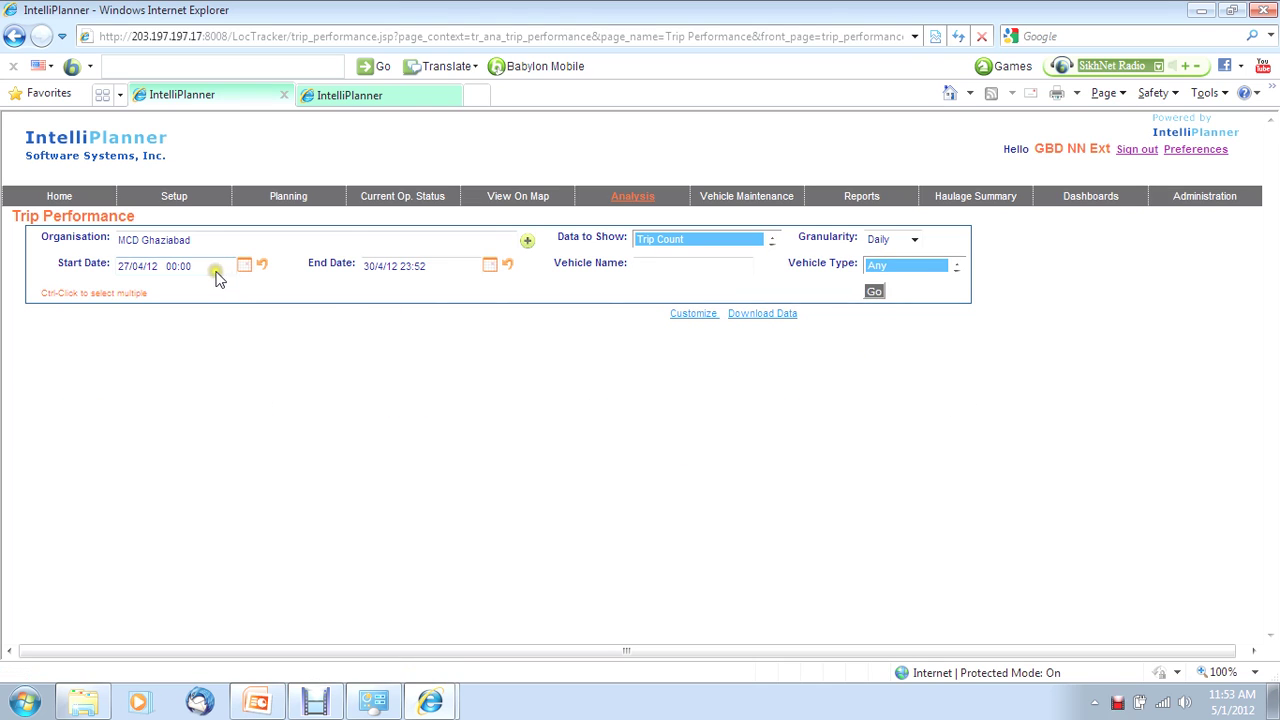
pyautogui.click(217, 273)
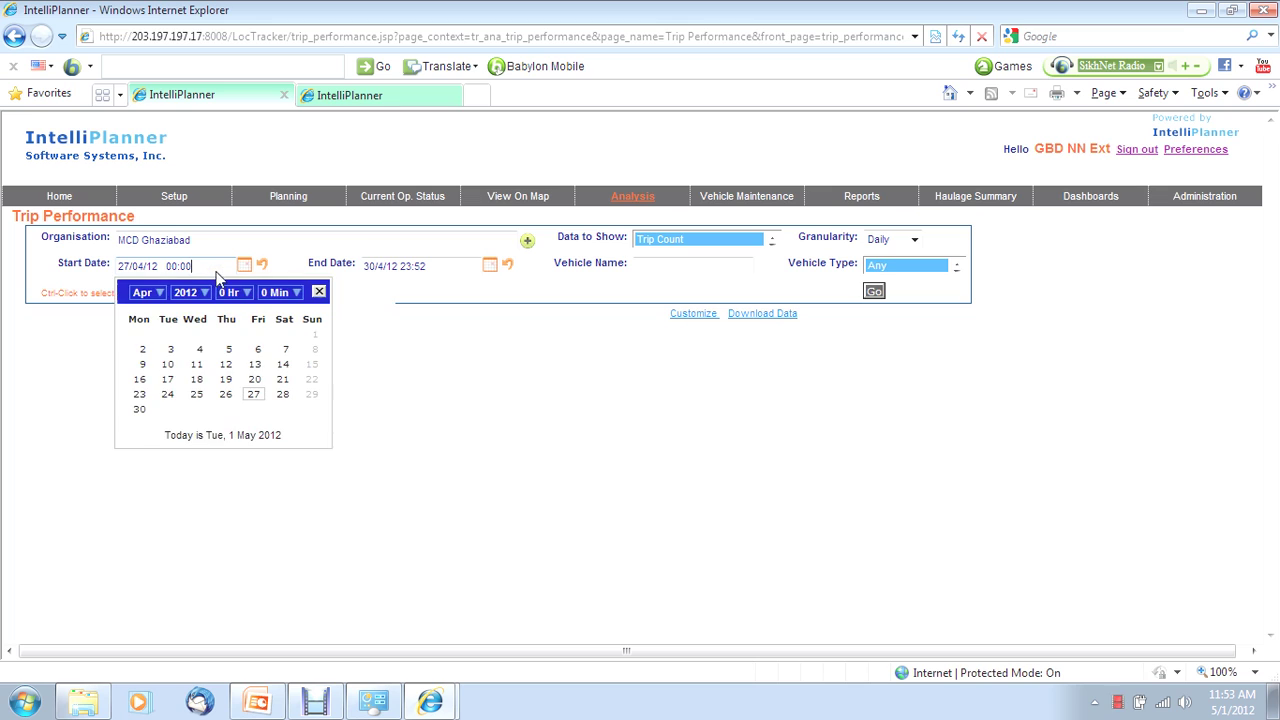
pyautogui.click(139, 394)
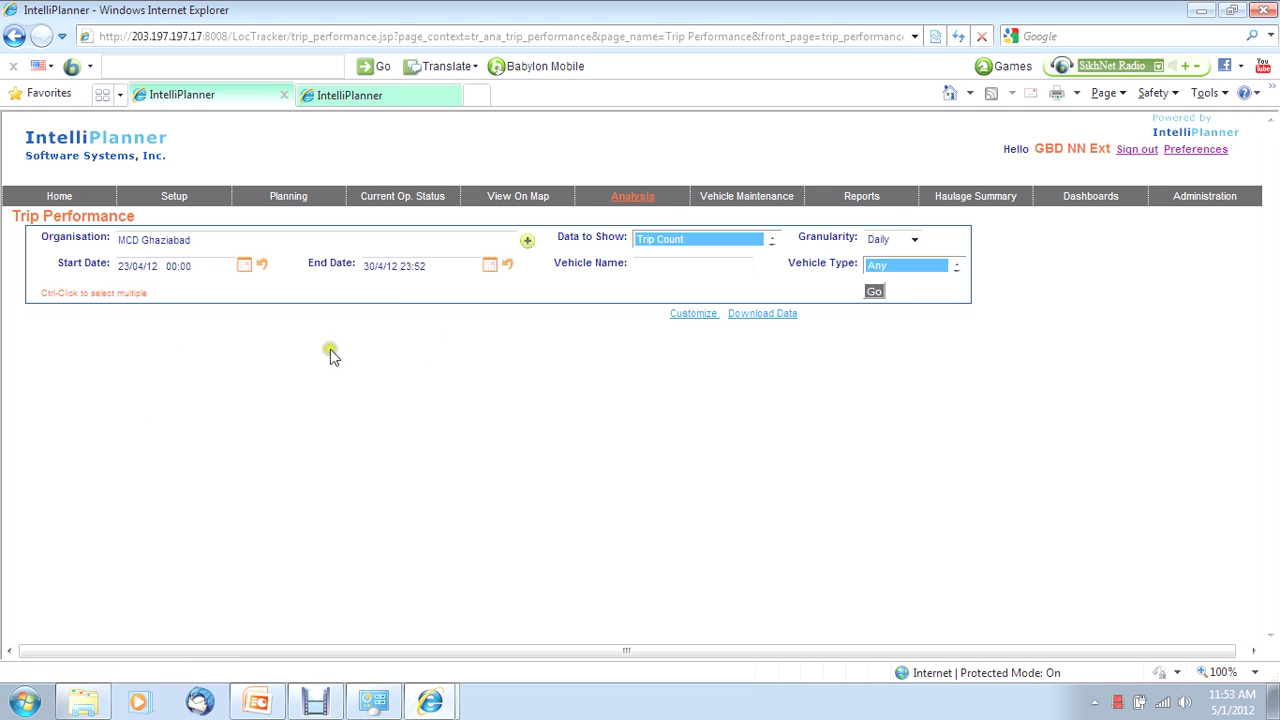
pyautogui.click(869, 295)
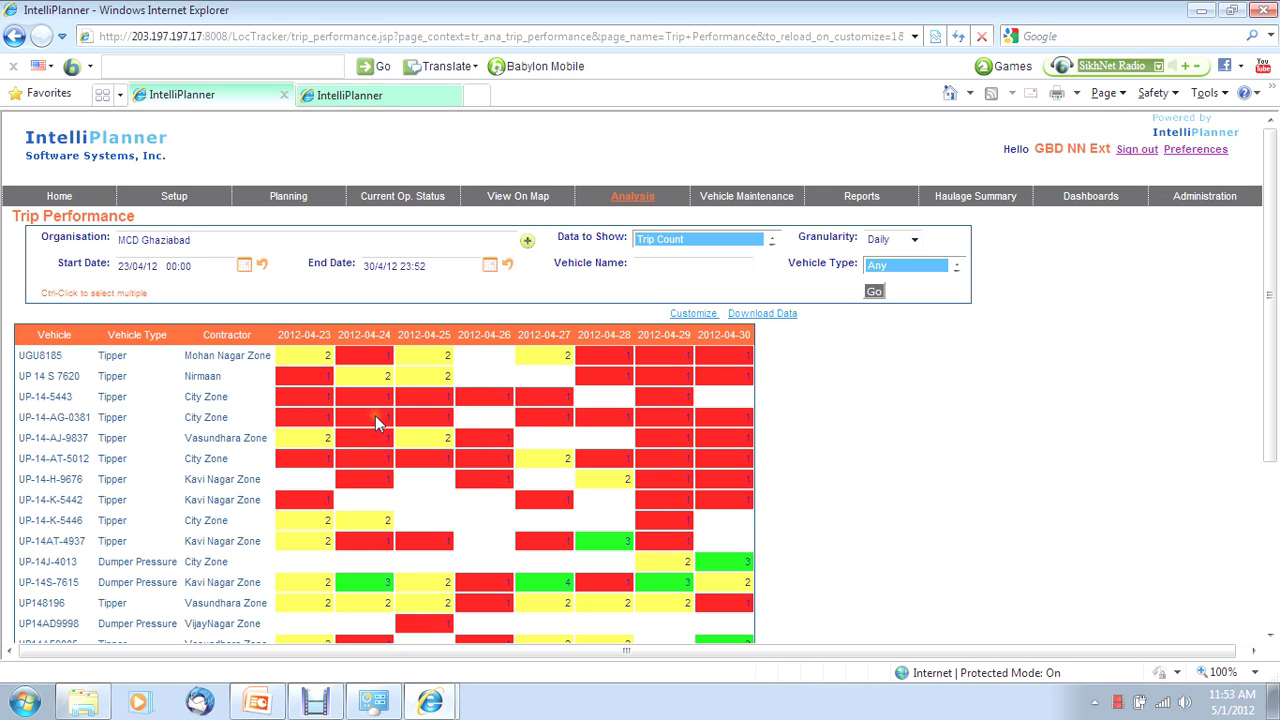
pyautogui.click(316, 585)
pyautogui.click(409, 401)
# Step: Switch to the PowerPoint slide show and advance to the slide with the application's web address and login details
pyautogui.click(258, 703)
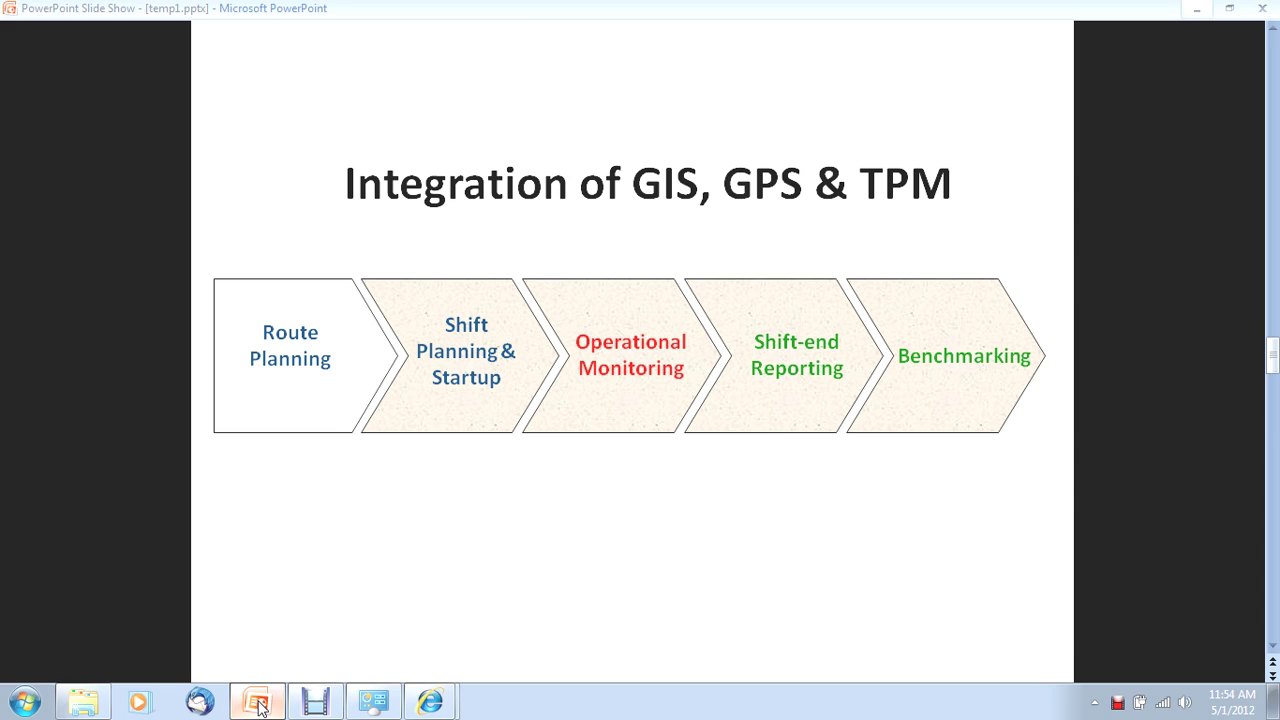
pyautogui.press('Right')
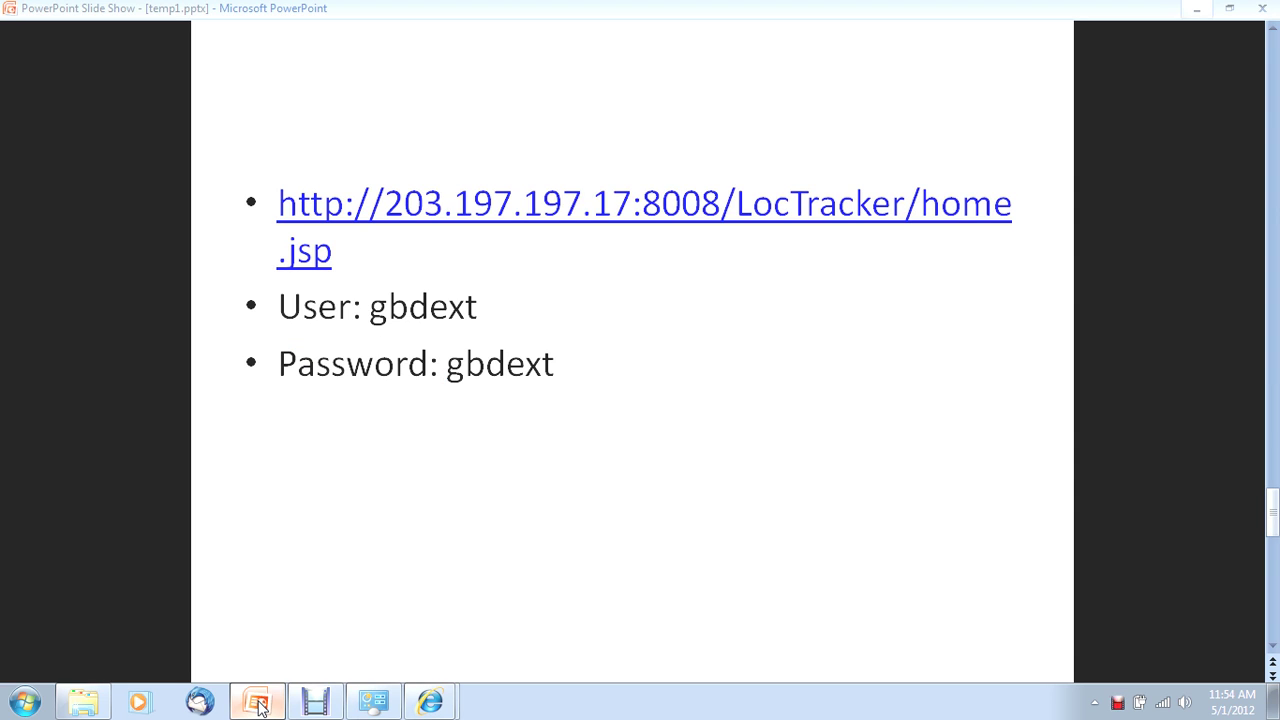